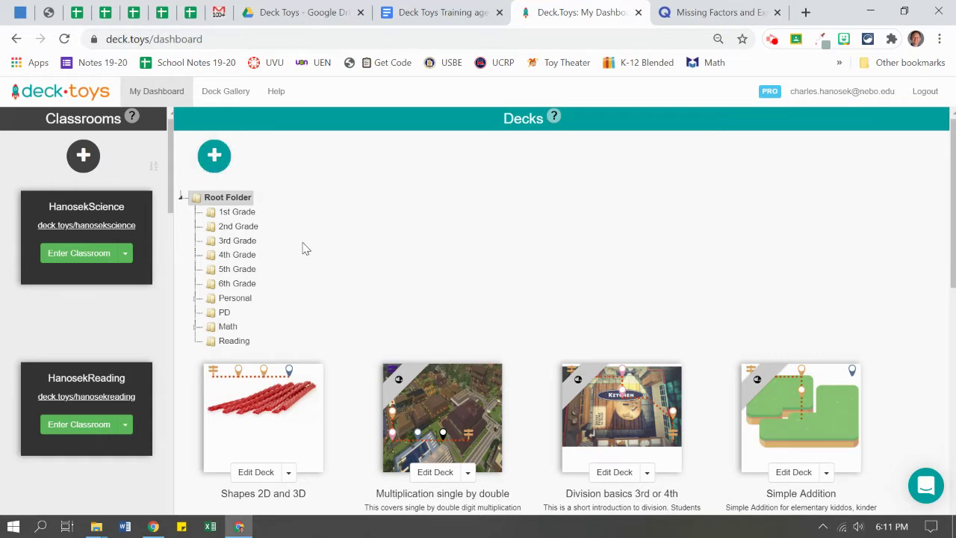
Step: Open the 2nd Grade folder and look through the decks stored in it
left_click(247, 227)
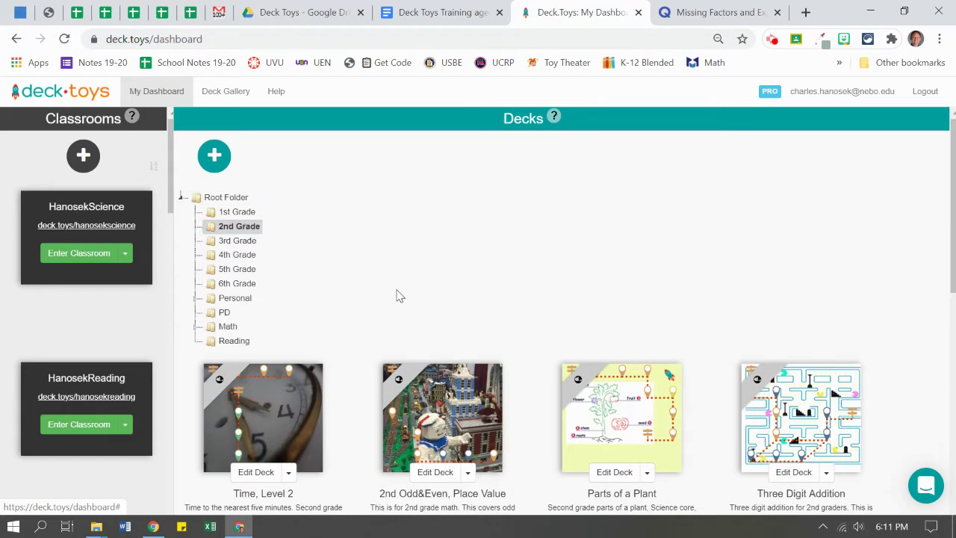
scroll(383, 306, "down", 3)
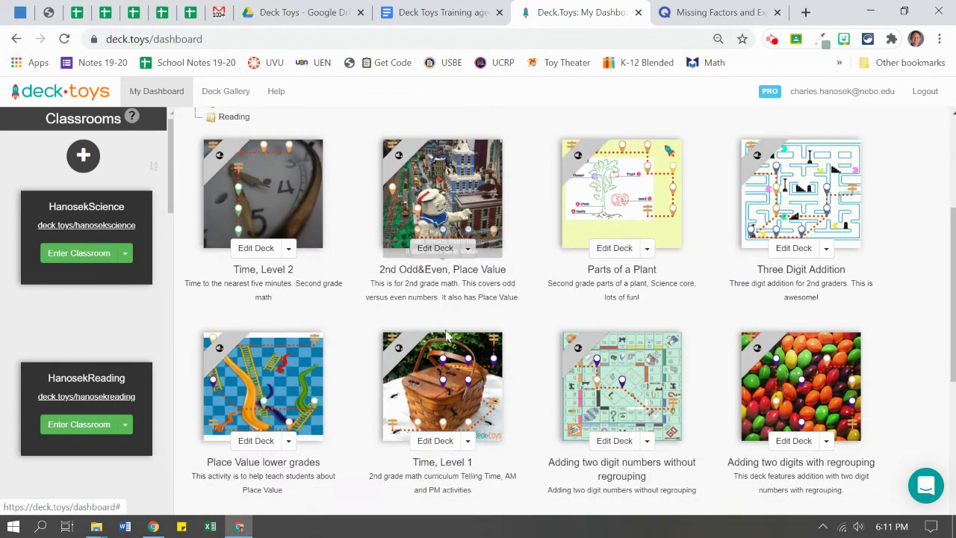
scroll(439, 393, "up", 3)
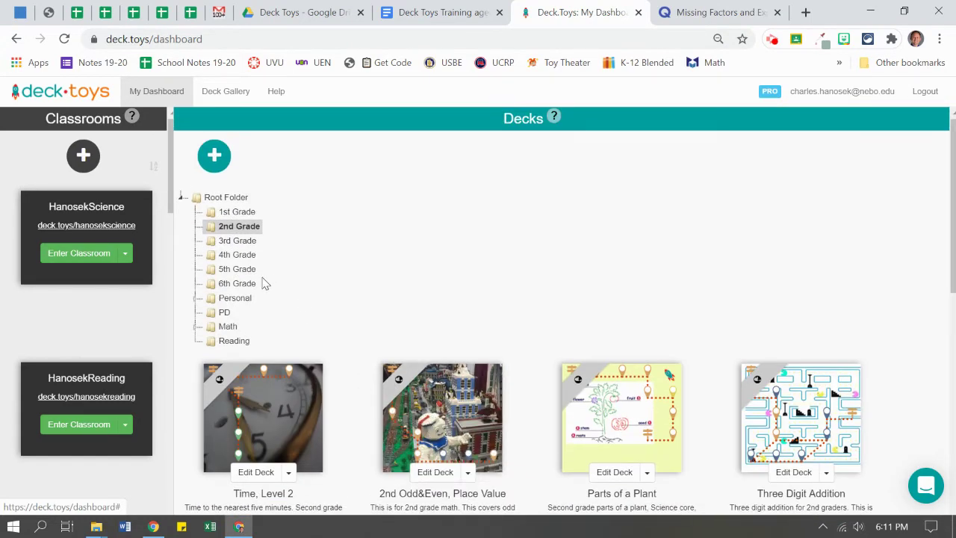
Step: Create a new deck named "Missing Factors" in the Math folder
left_click(227, 326)
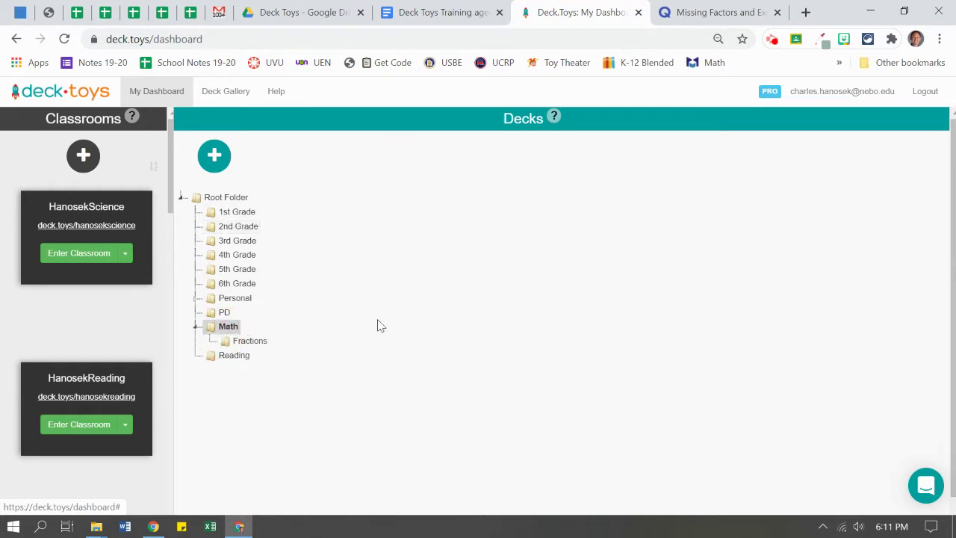
left_click(213, 155)
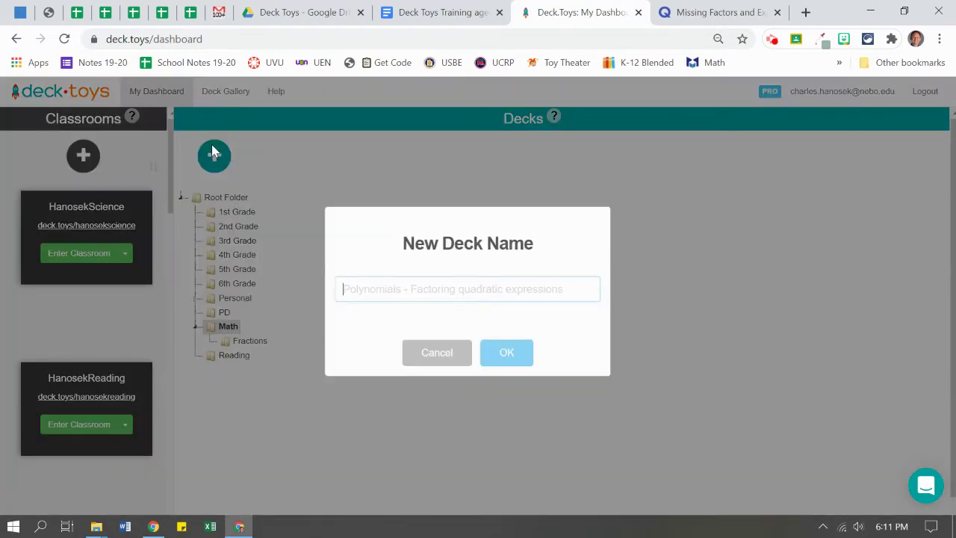
type("Missing Factors")
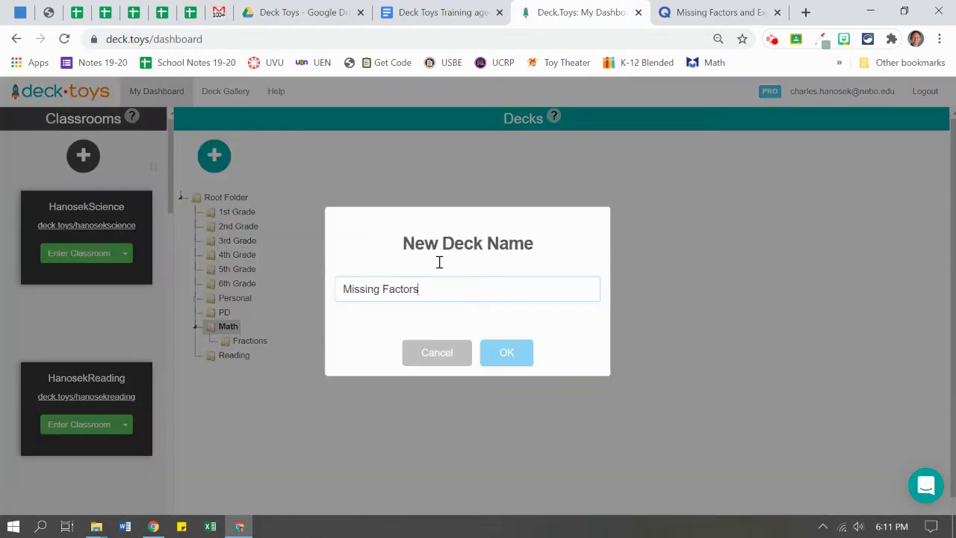
left_click(504, 352)
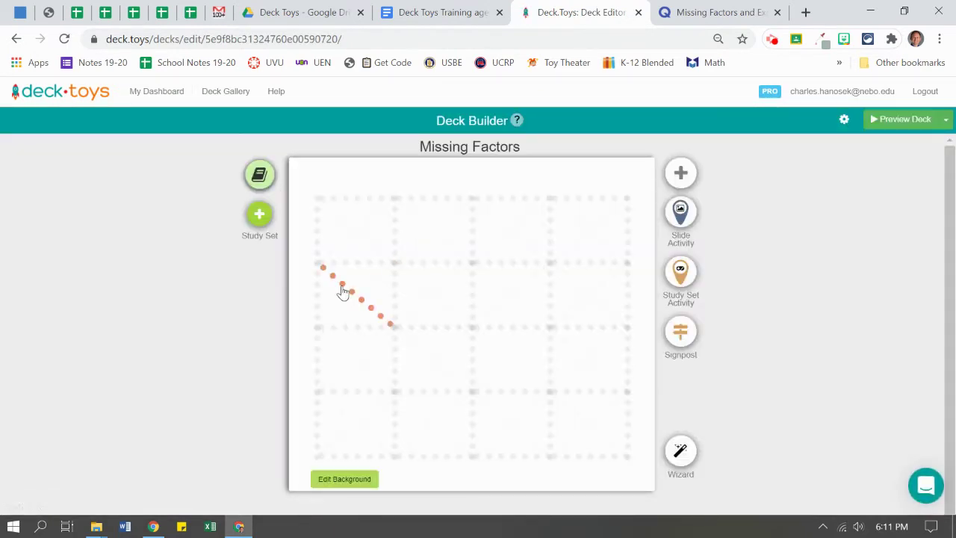
Step: Add a new blank study set to the deck and name it "#1 Easy"
left_click(260, 216)
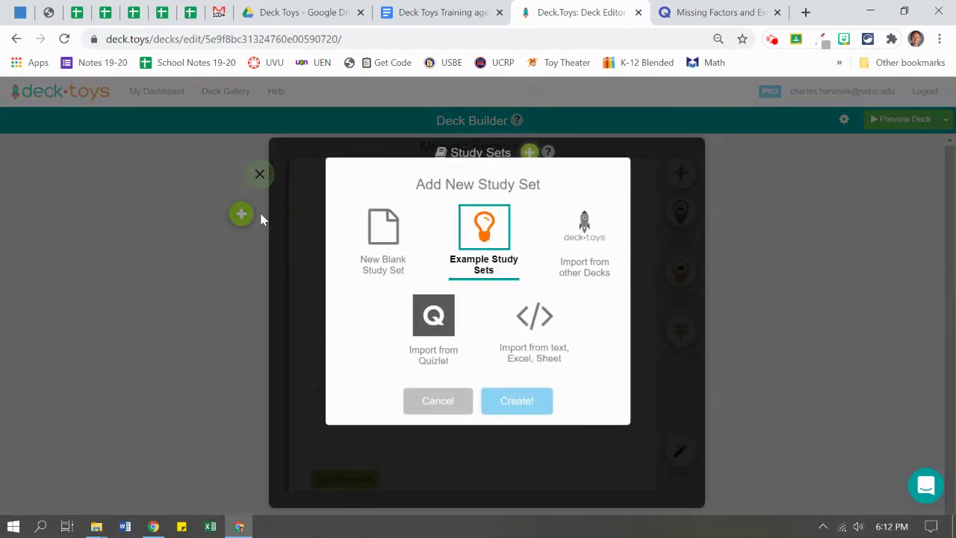
left_click(379, 235)
left_click(527, 401)
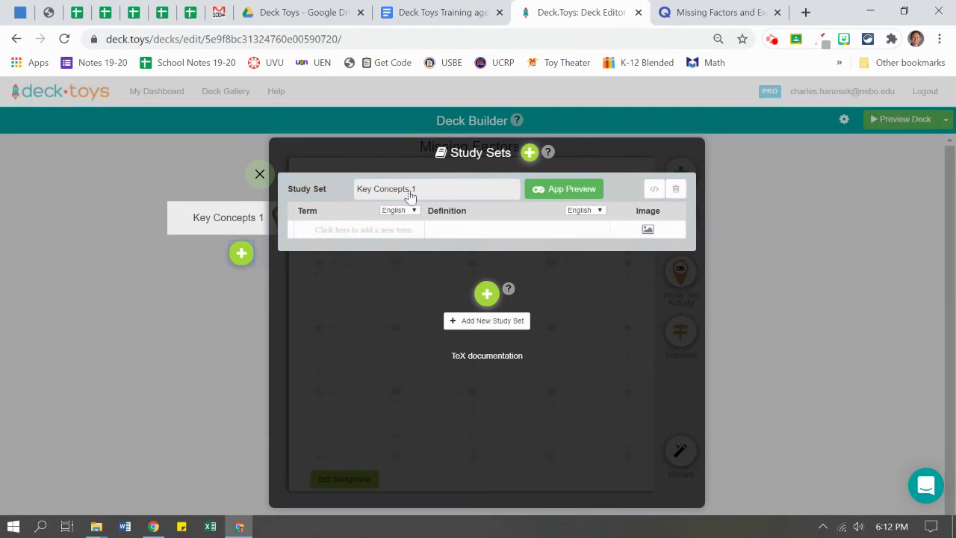
left_click(415, 191)
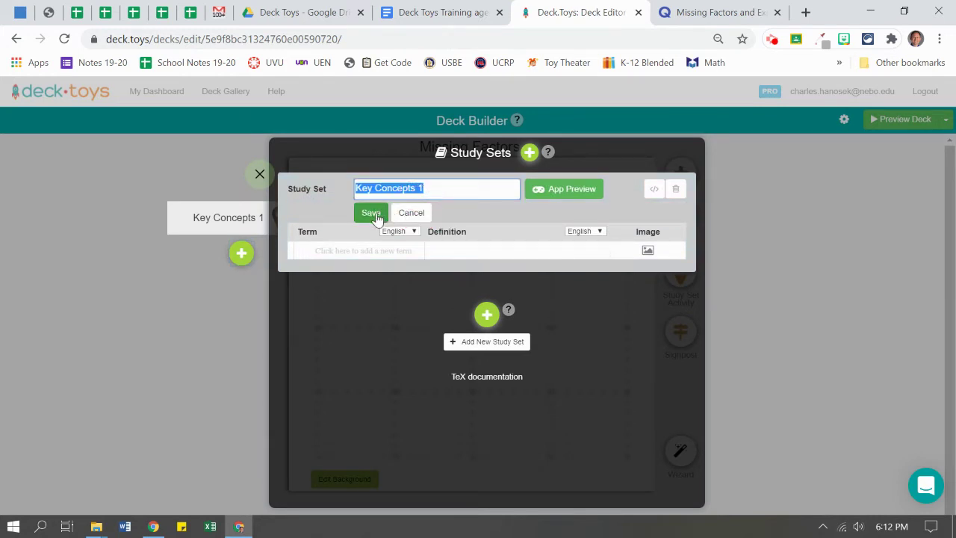
type("#1 Easy")
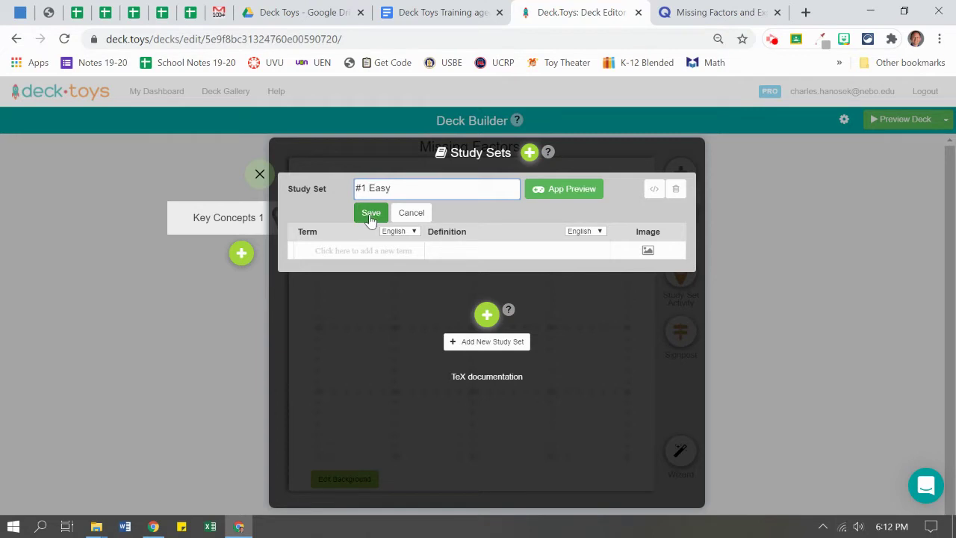
left_click(371, 214)
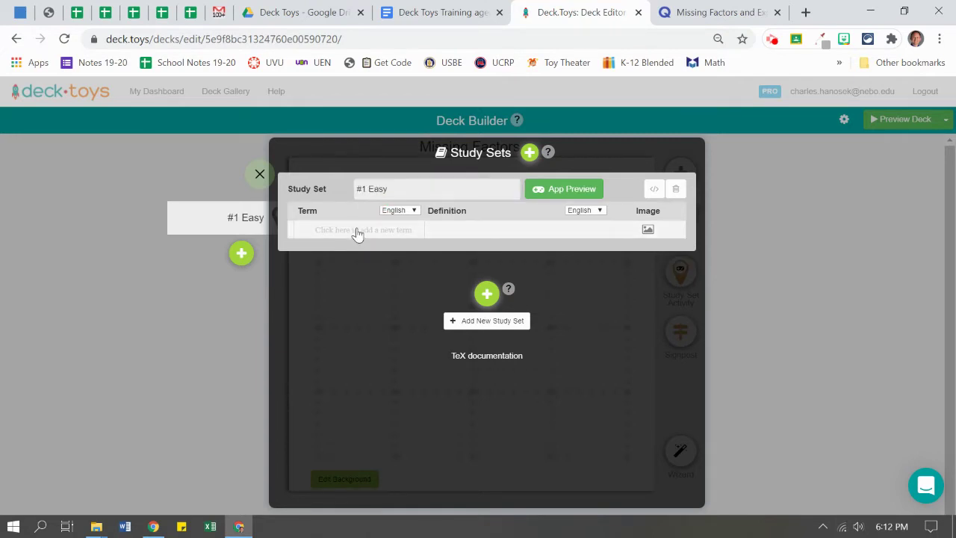
Step: Add term–definition pairs: 3 + ? = 10, 7; 5 + ? = 7, 2; ? + 5 = 10, 5; 1 + ? = 7, 6; ? + 8 = 9, 1
left_click(357, 231)
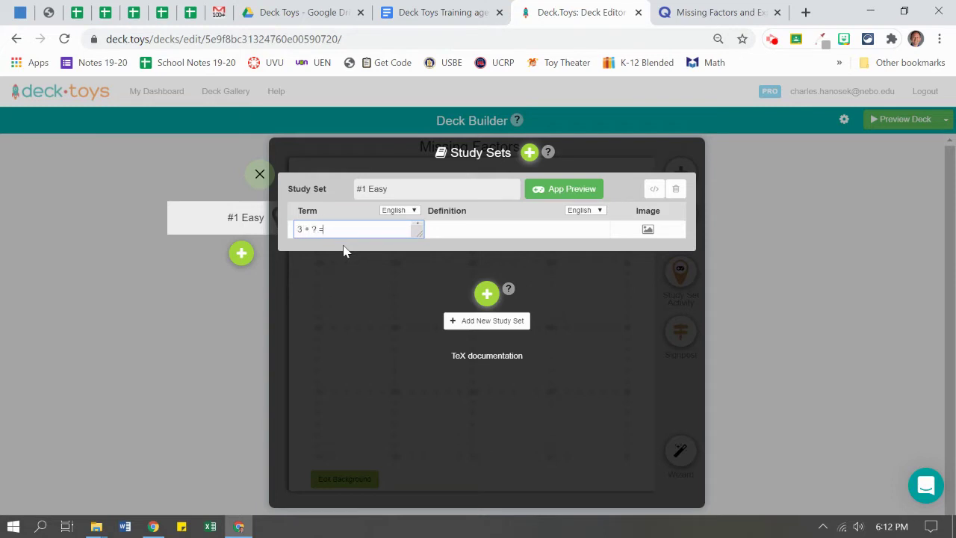
key("Tab")
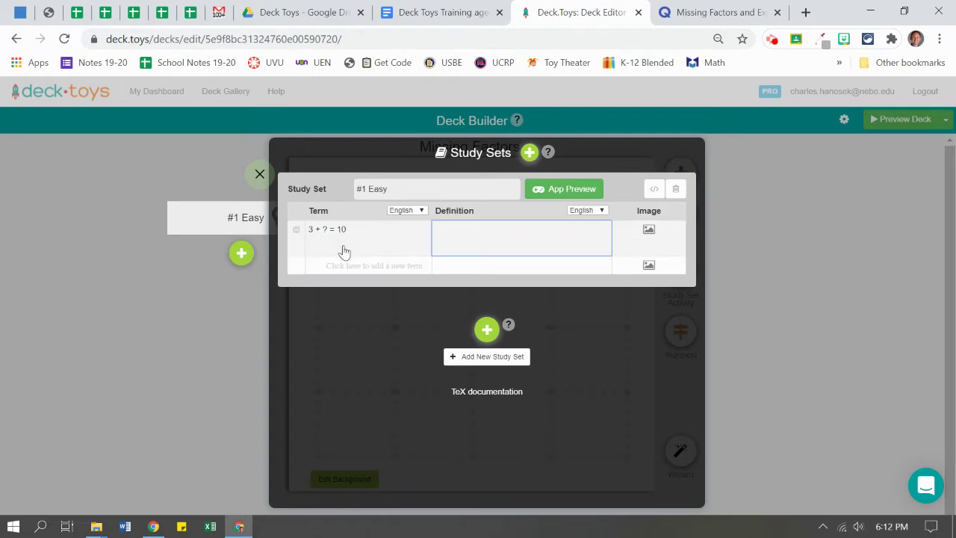
type("7")
key("Tab")
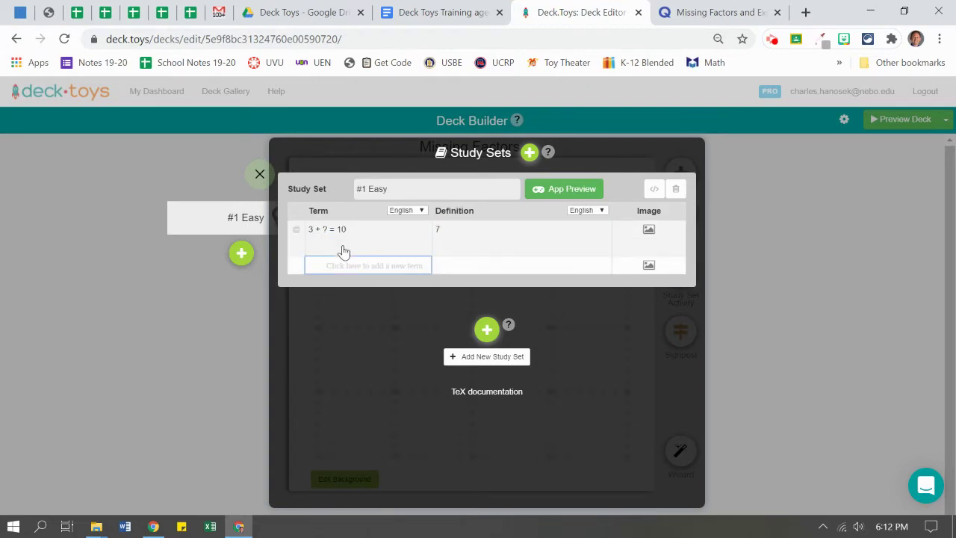
type("5")
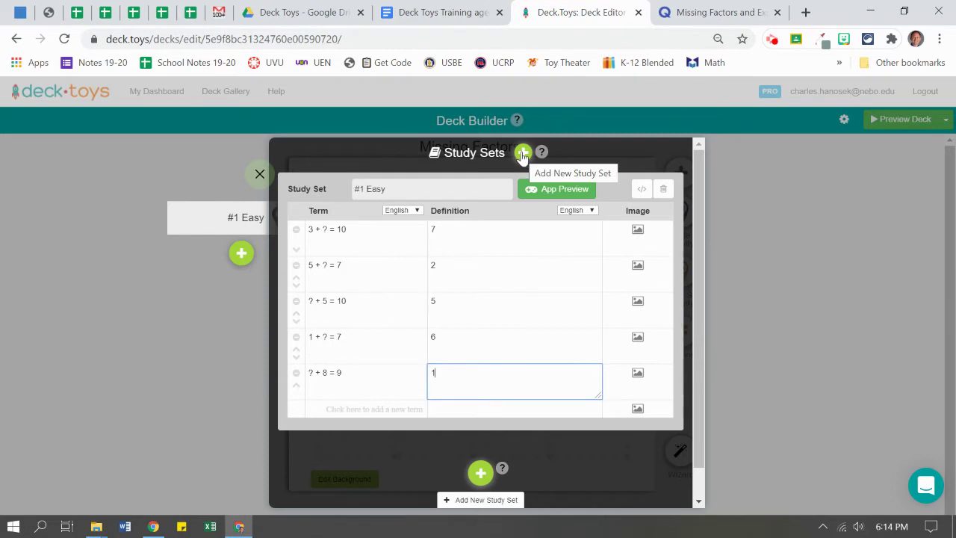
Step: Add a second study set to the deck using the import from Quizlet option
left_click(480, 474)
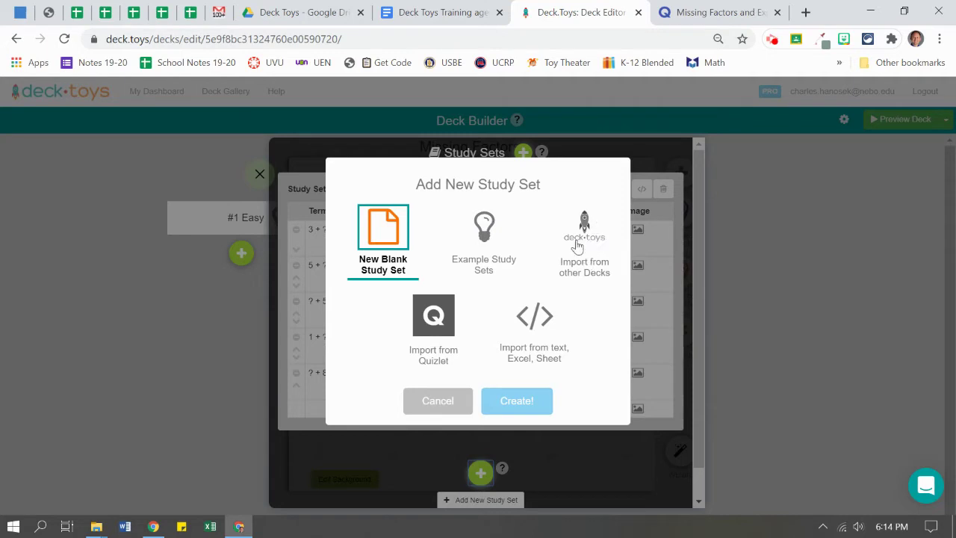
left_click(433, 319)
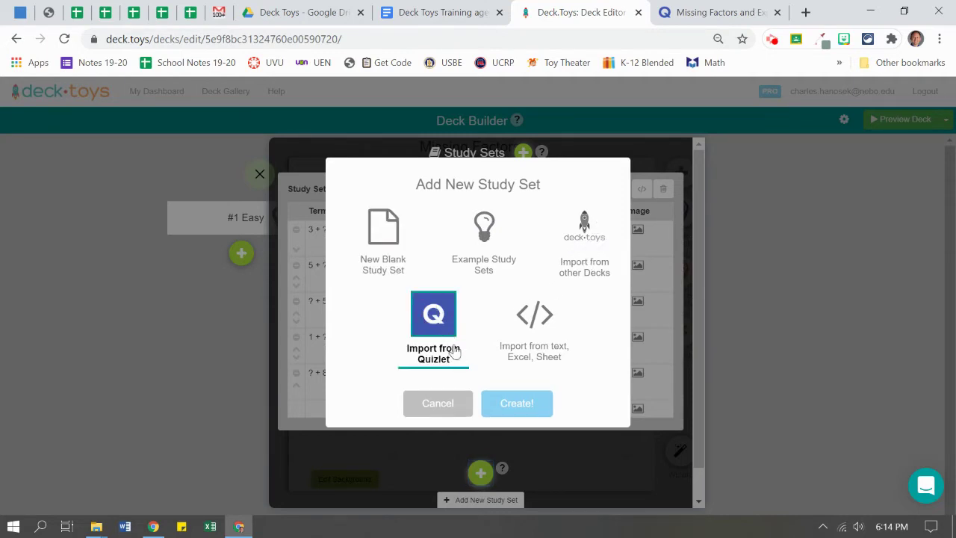
left_click(517, 407)
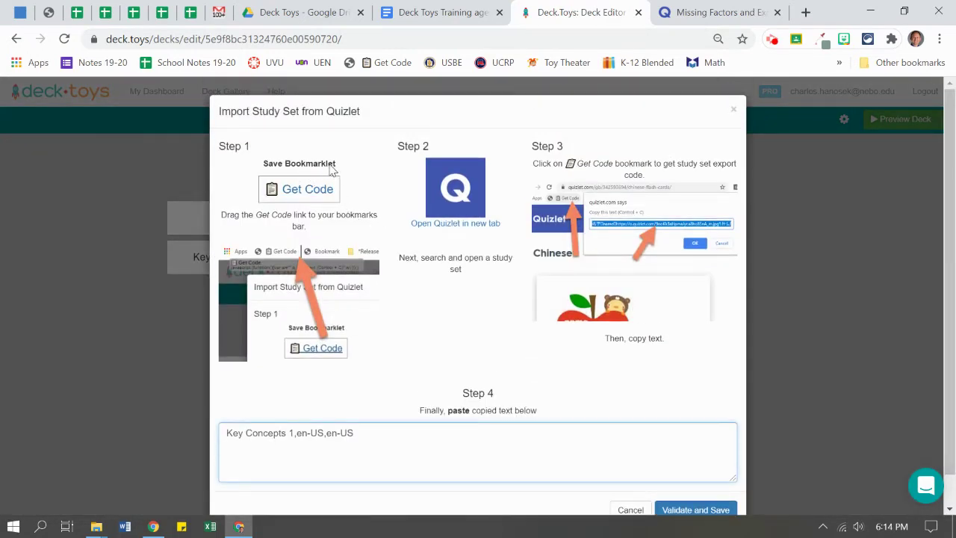
mouse_move(312, 191)
left_mouse_down()
mouse_move(324, 132)
mouse_move(352, 75)
mouse_move(397, 67)
left_mouse_up()
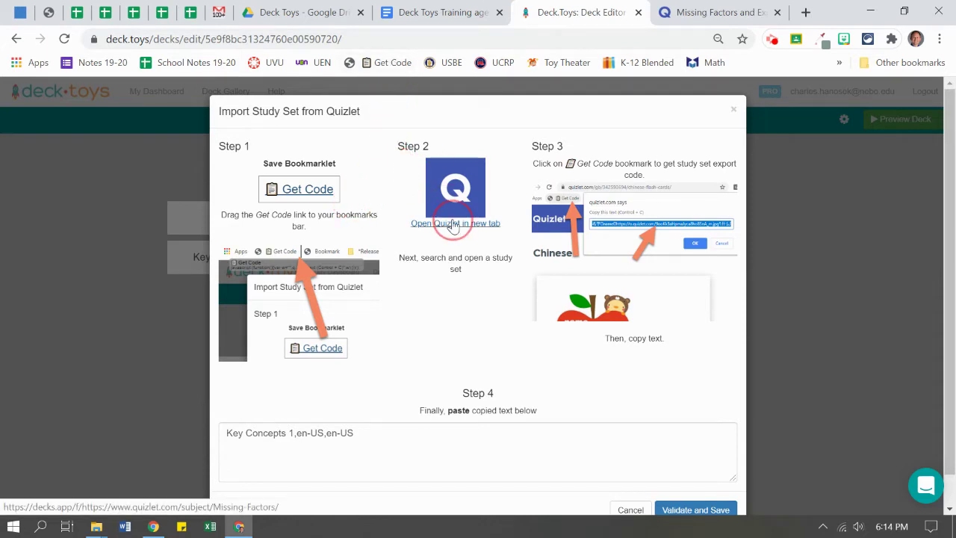
Step: Switch to Quizlet and copy the export code of the "Missing Factors and Expressions 3rd Grade" set with the Get Code bookmarklet
left_click(696, 13)
scroll(319, 212, "up", 1)
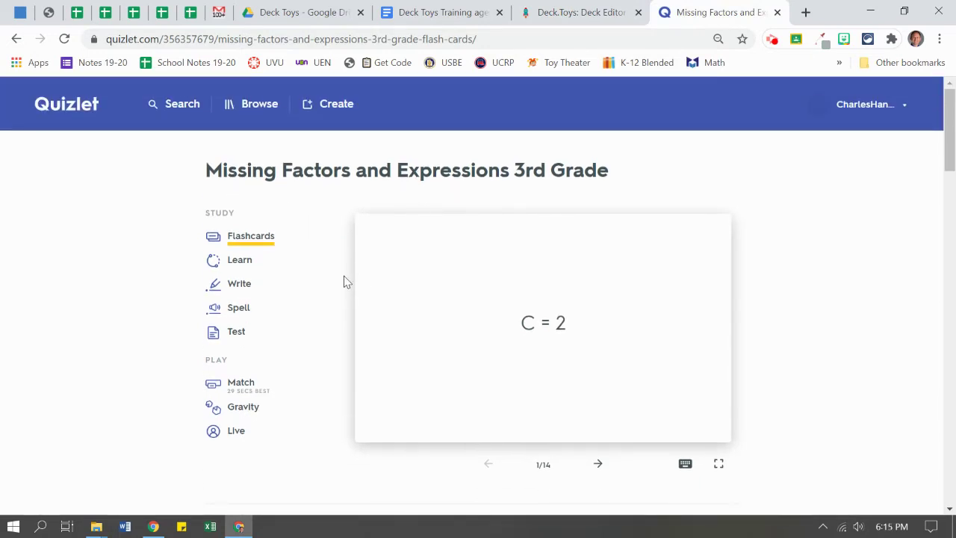
left_click(388, 66)
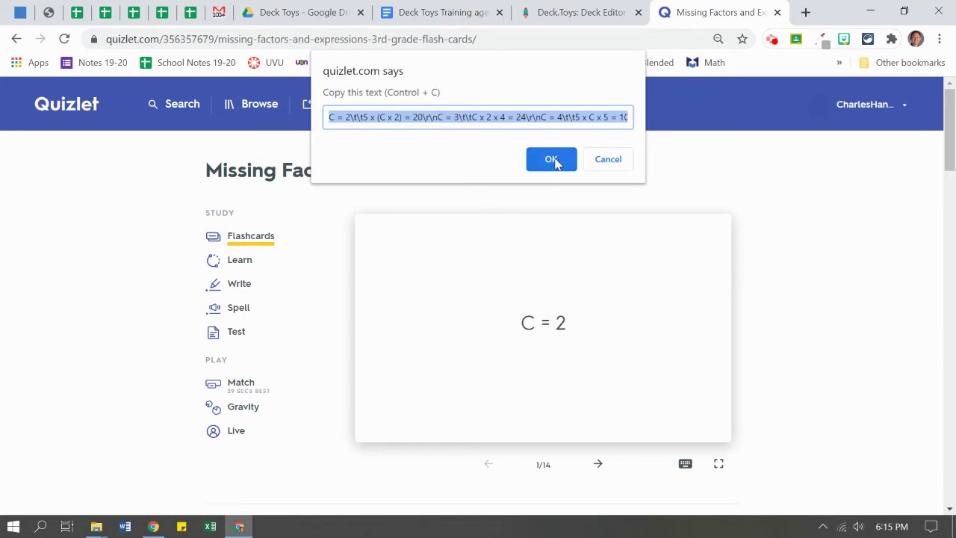
Step: Return to Deck.Toys and paste the copied Quizlet code below the first line of the import text
left_click(552, 13)
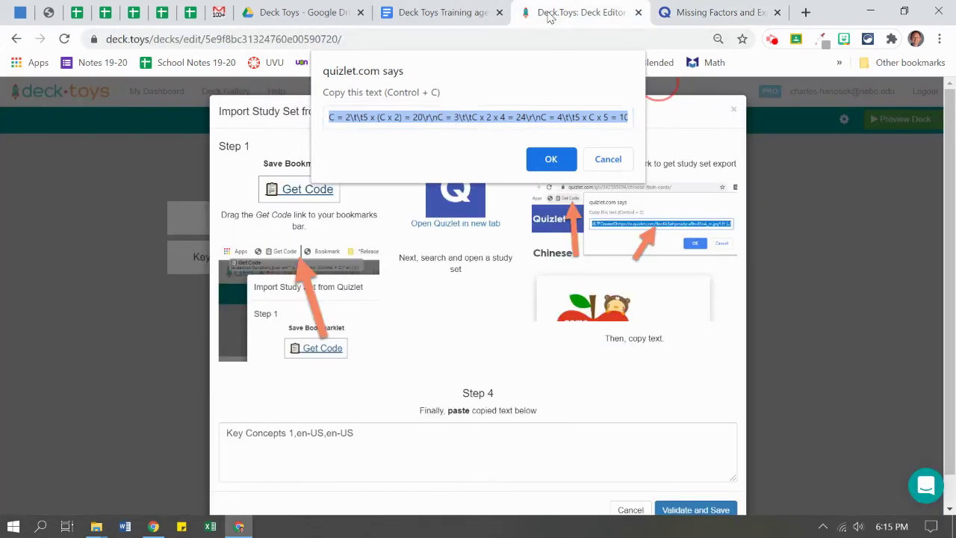
left_click(470, 447)
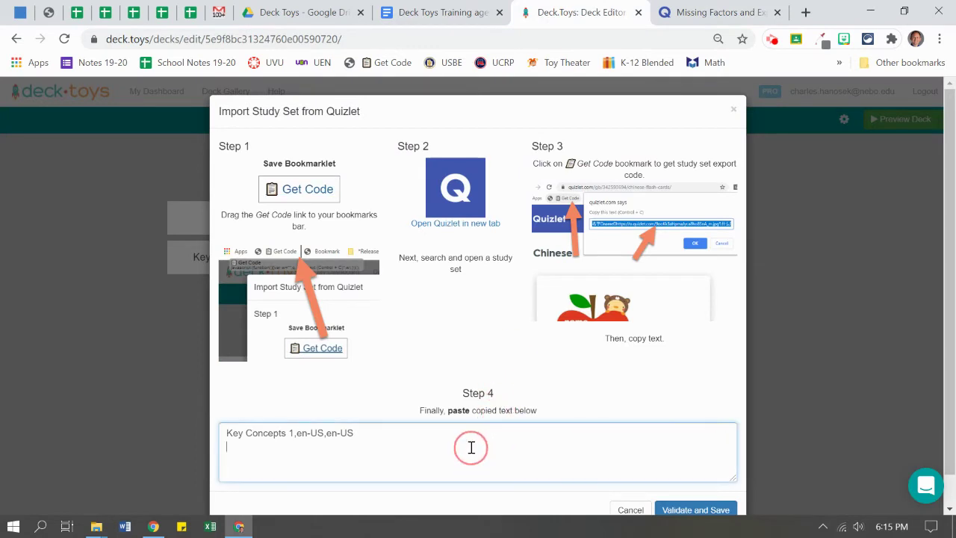
key("ctrl+v")
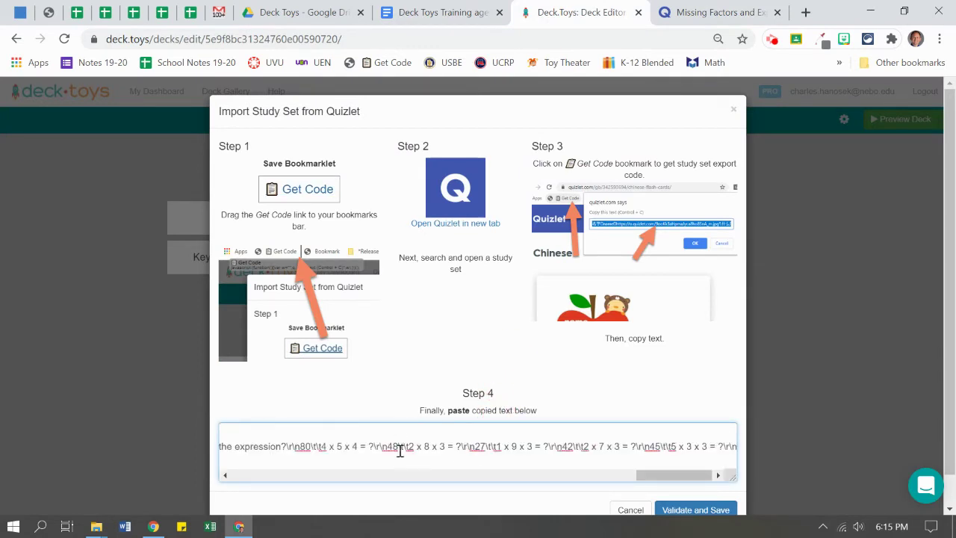
left_click_drag(666, 474, 224, 484)
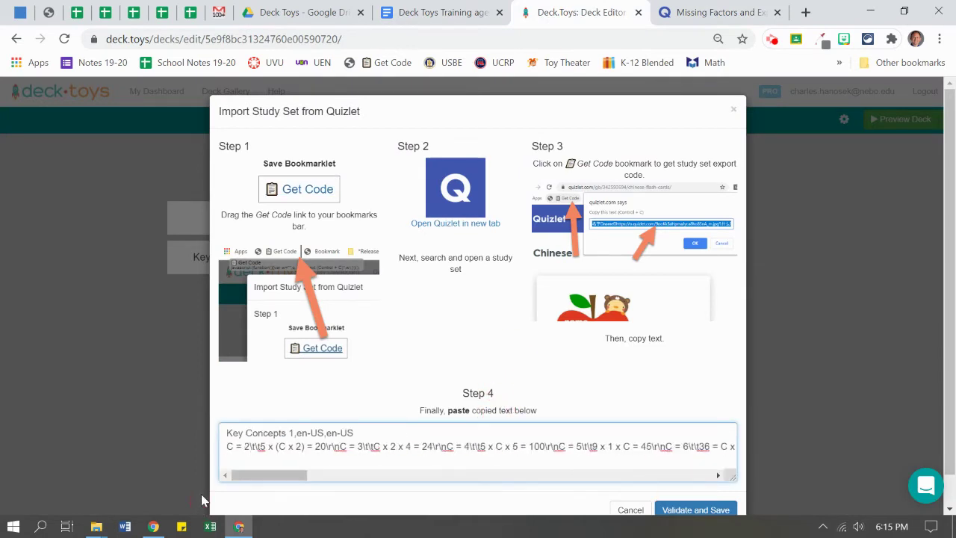
Step: Replace "Key Concepts 1" in the import text's first line with "Title", and validate and save the import
double_click(274, 433)
triple_click(275, 431)
left_click(275, 431)
key("Delete")
key("Delete")
key("Delete")
key("Delete")
key("Delete")
key("Delete")
key("Delete")
key("Delete")
key("Delete")
key("Delete")
key("Delete")
key("Delete")
key("Delete")
key("Delete")
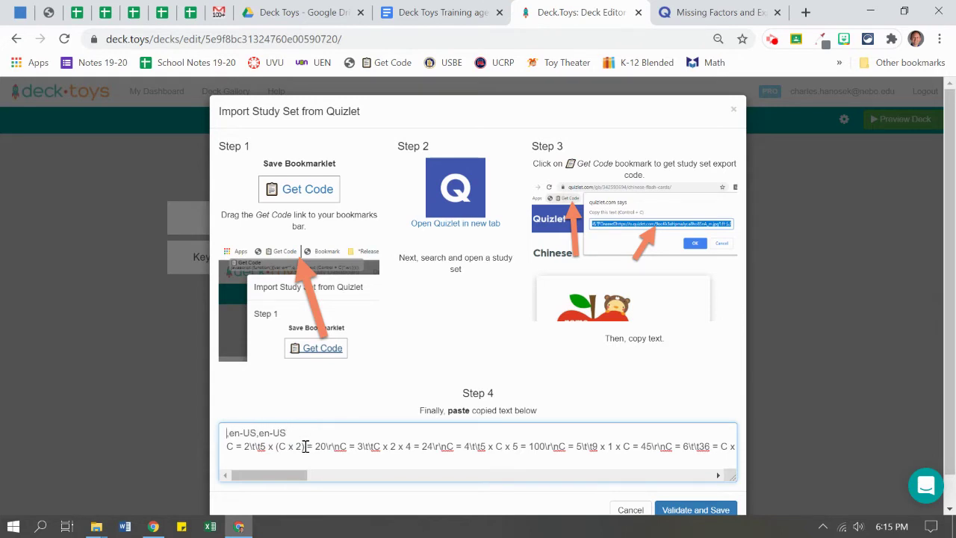
type("Title")
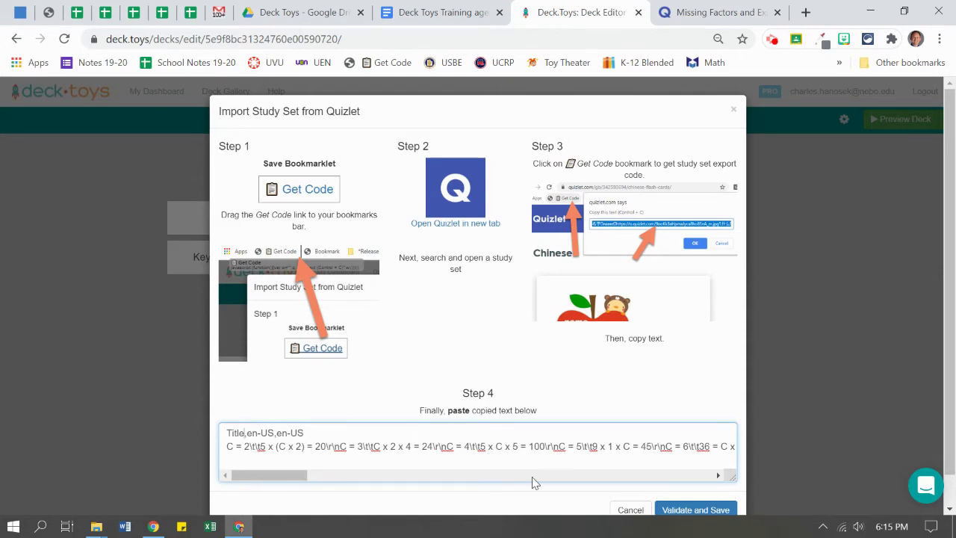
scroll(675, 461, "down", 1)
left_click(706, 478)
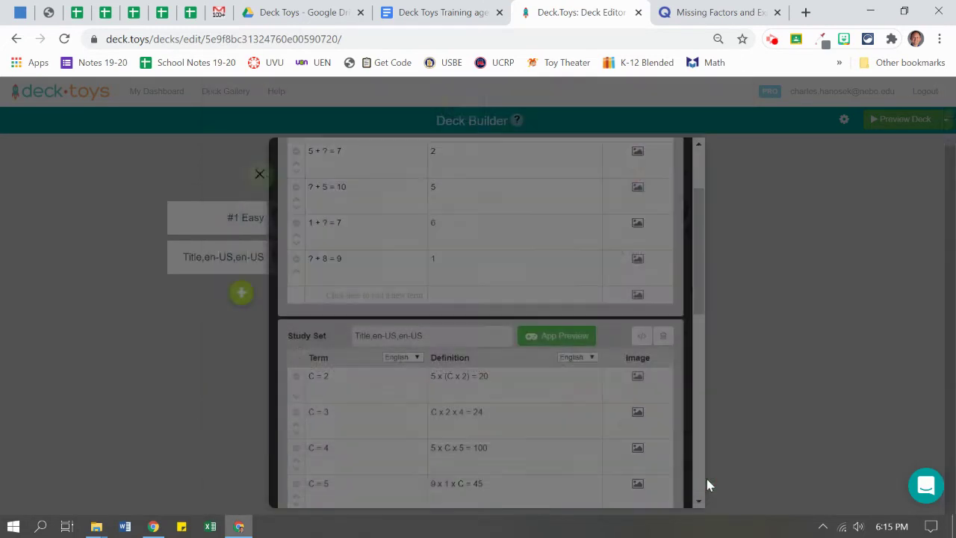
Step: Replace the imported study set's title with "#2"
left_click(387, 335)
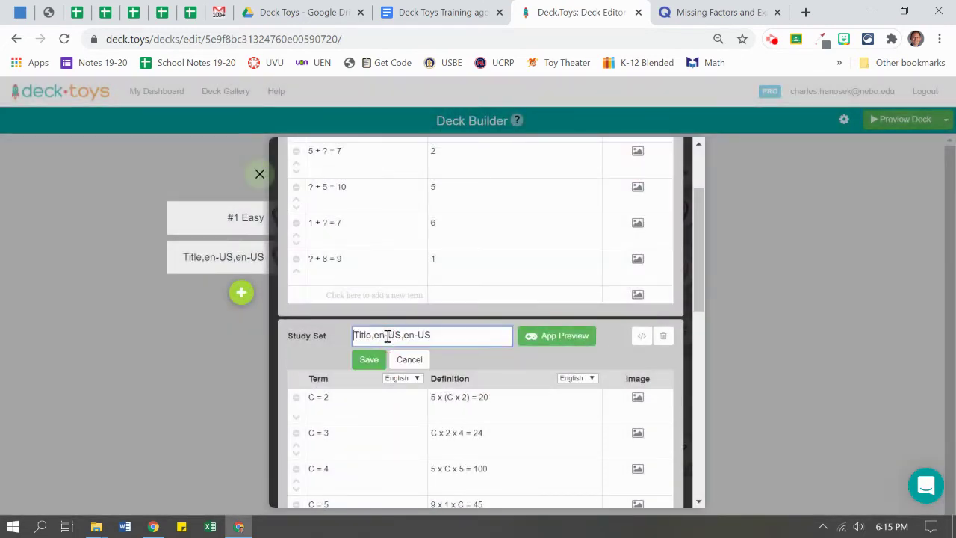
triple_click(413, 335)
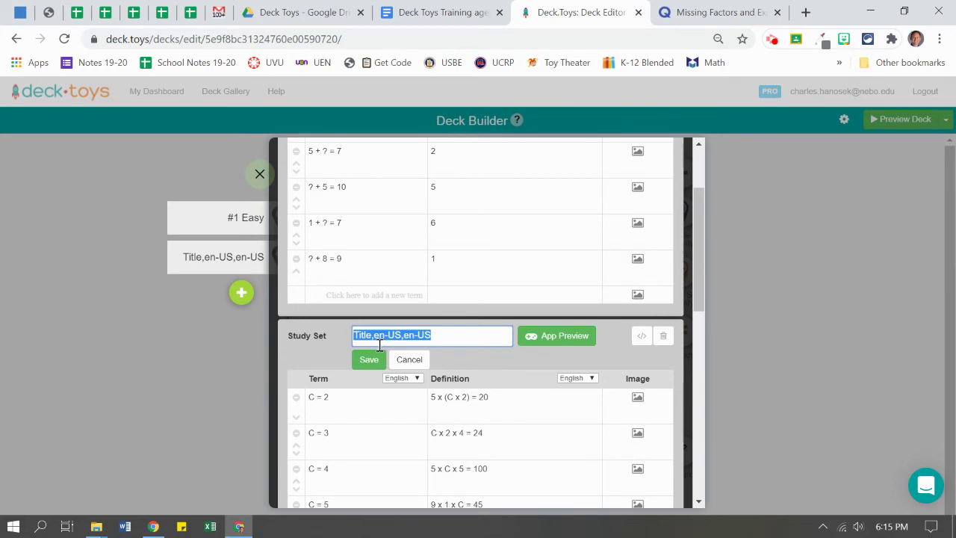
type("#2")
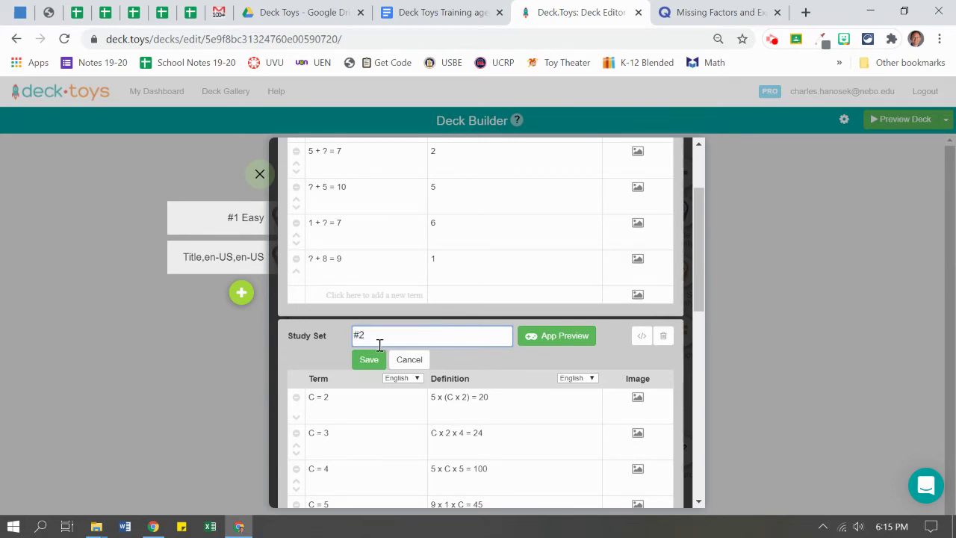
Step: Delete the terms from 25 ÷ 5 through 42 from the imported study set, keeping the C = 2 to C = 6 terms
scroll(474, 362, "down", 1)
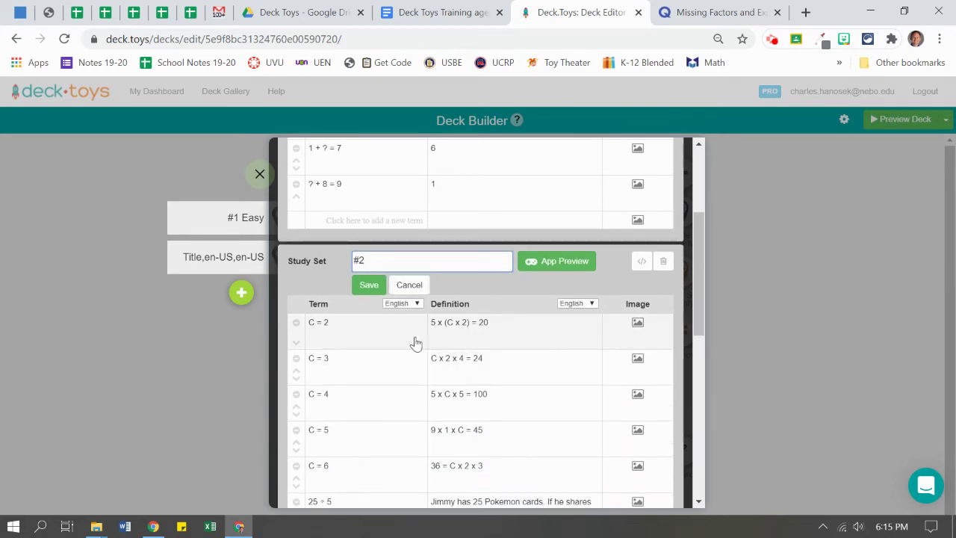
scroll(416, 343, "down", 6)
scroll(413, 337, "up", 3)
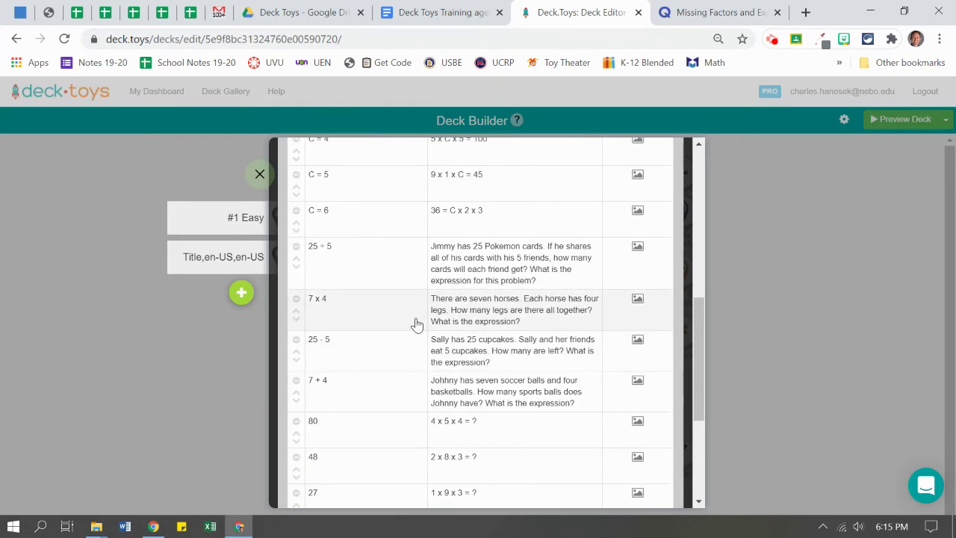
scroll(396, 295, "up", 3)
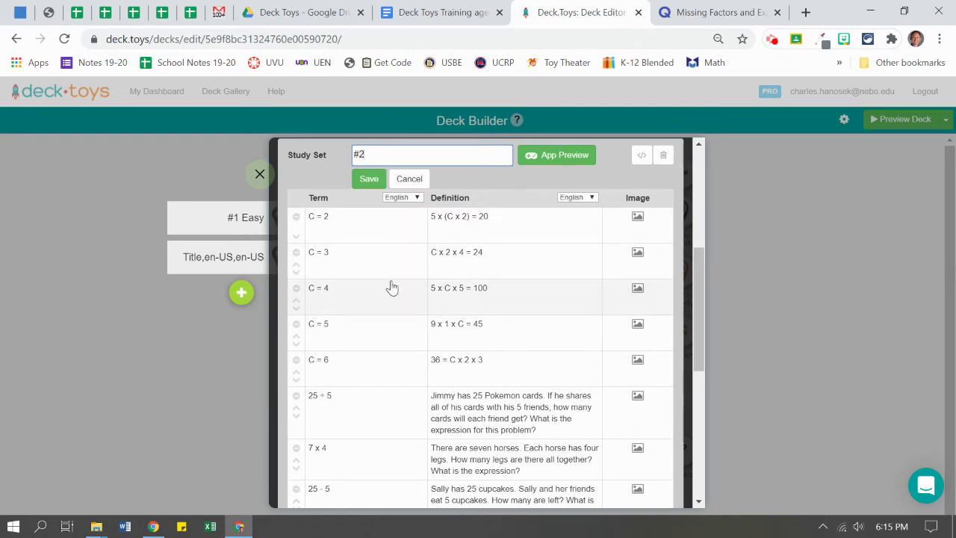
scroll(392, 288, "down", 5)
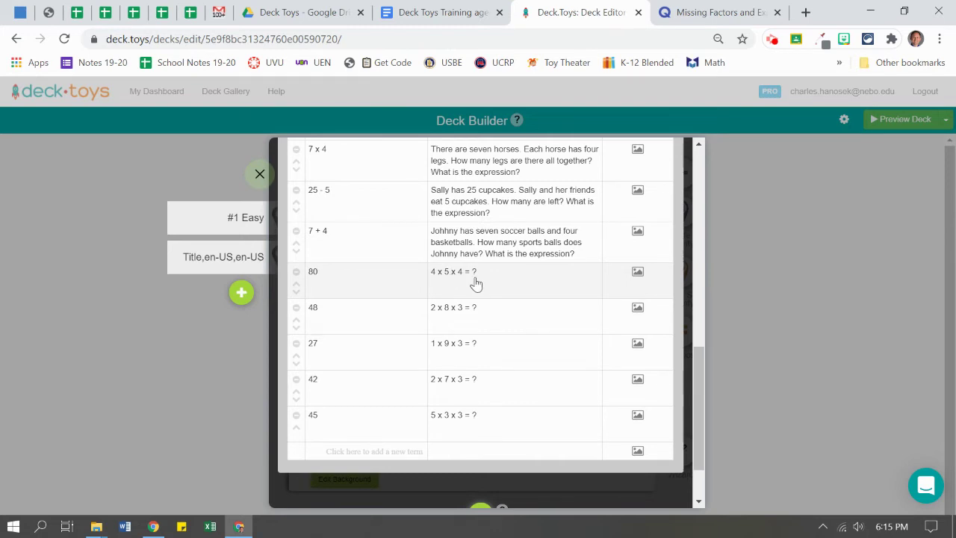
scroll(384, 357, "up", 1)
scroll(386, 356, "up", 5)
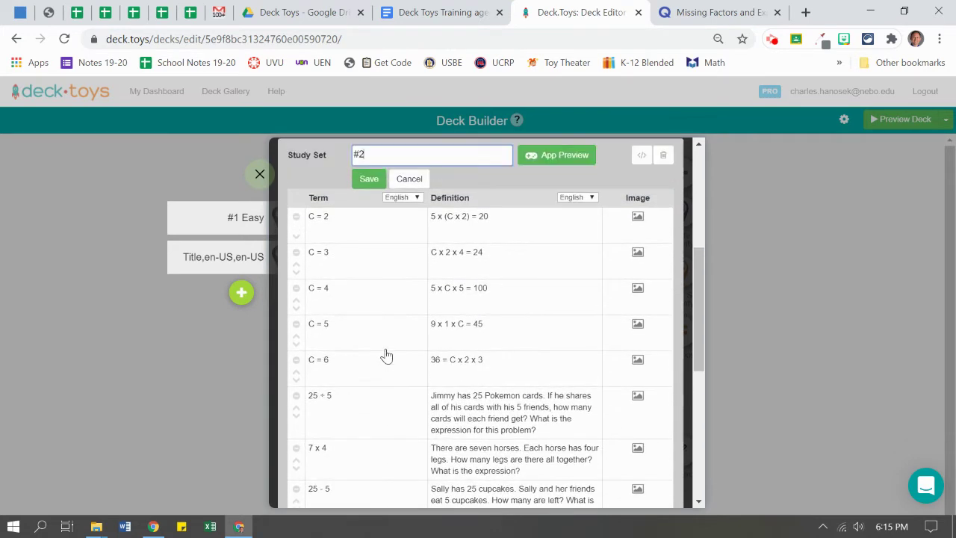
scroll(388, 386, "down", 1)
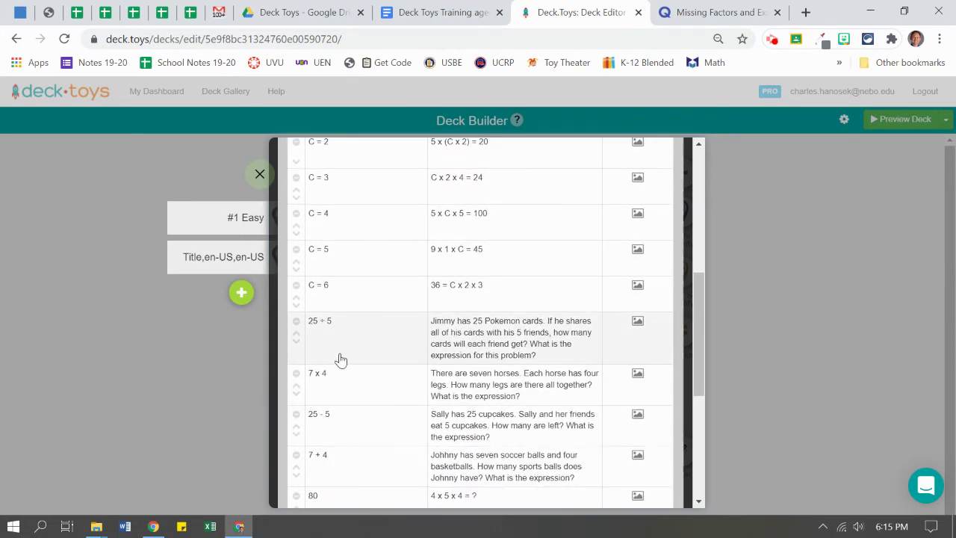
left_click(296, 322)
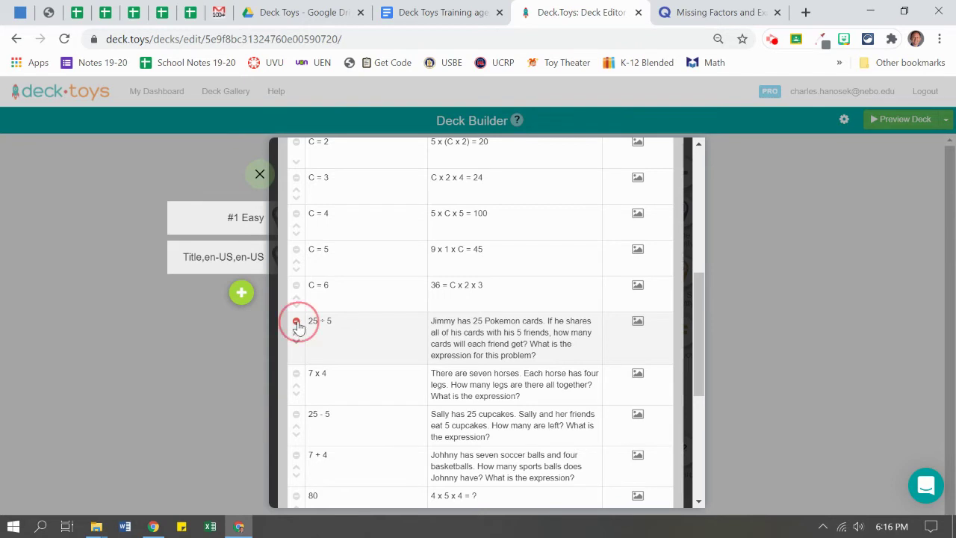
left_click(296, 322)
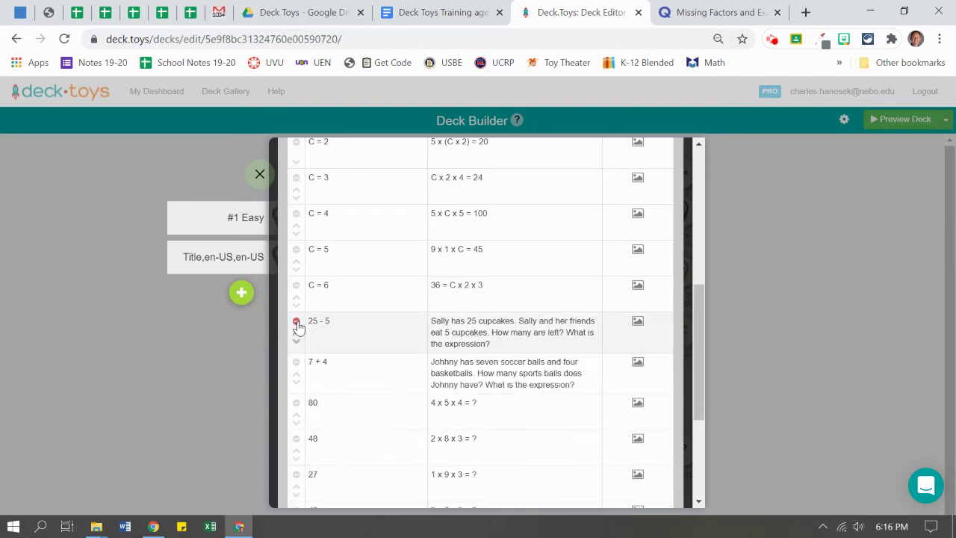
left_click(295, 322)
left_click(296, 322)
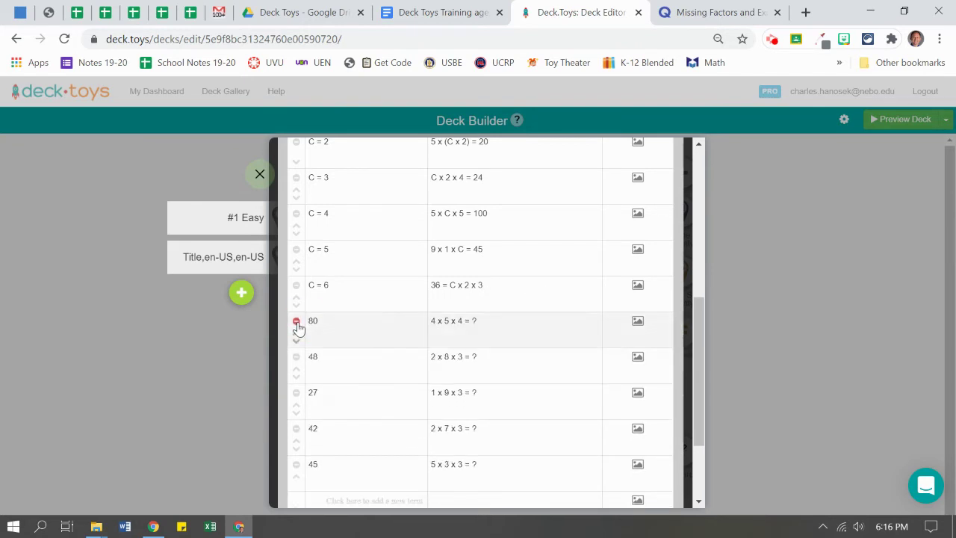
left_click(295, 322)
left_click(296, 323)
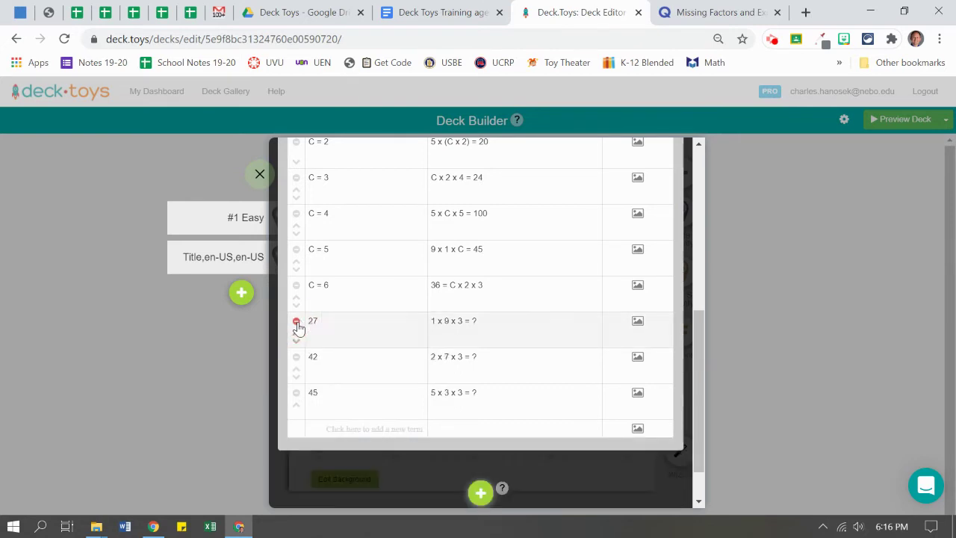
left_click(296, 322)
left_click(297, 322)
Step: Delete the last term, 45, from the imported study set and save the set's new title
left_click(296, 318)
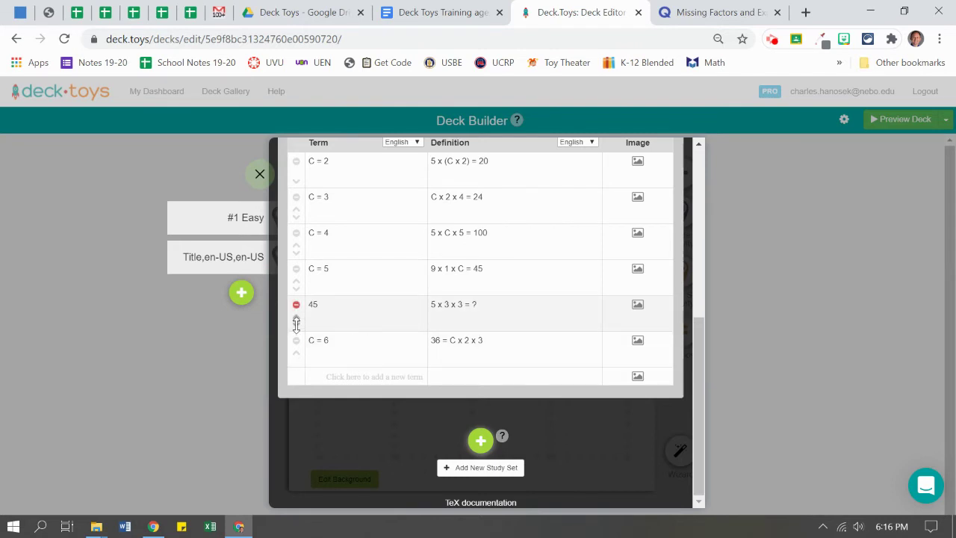
left_click(295, 323)
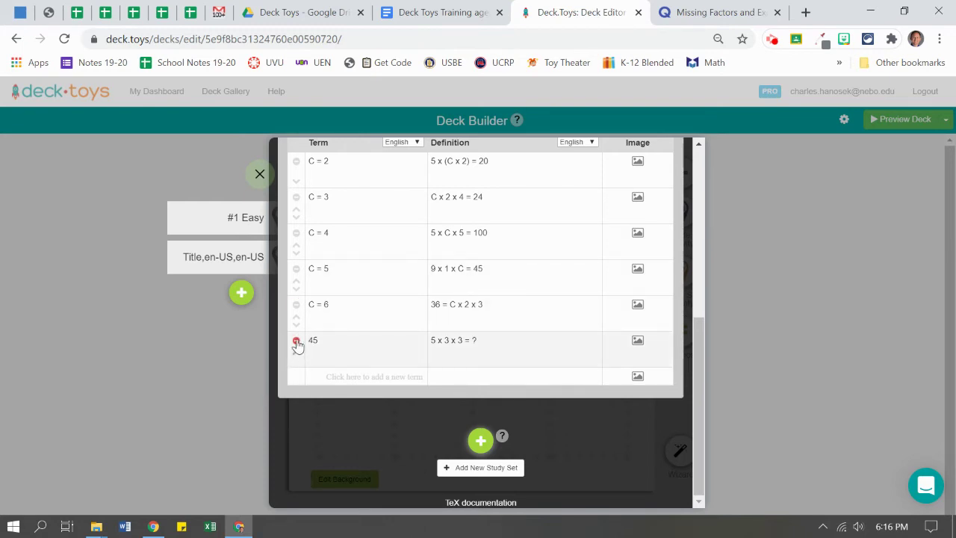
left_click(296, 341)
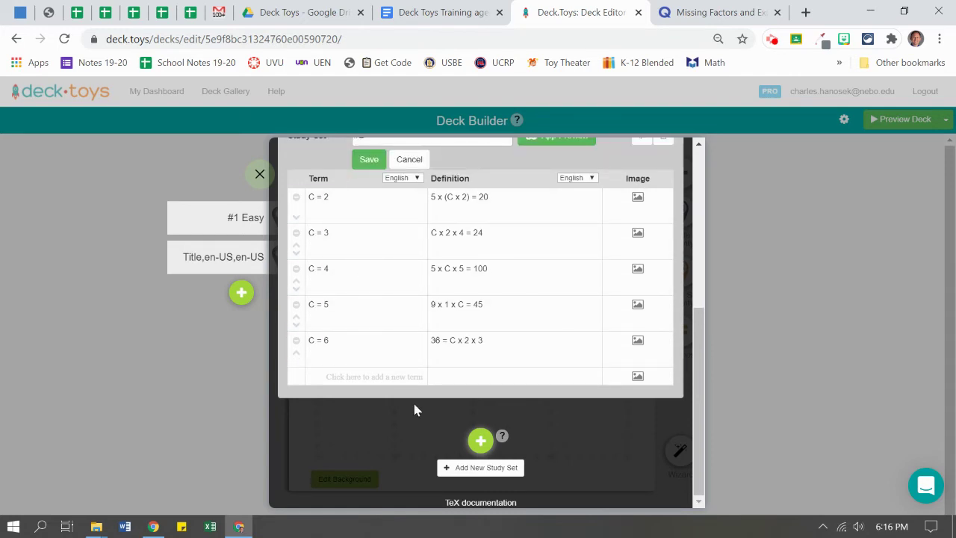
scroll(390, 239, "up", 1)
left_click(367, 233)
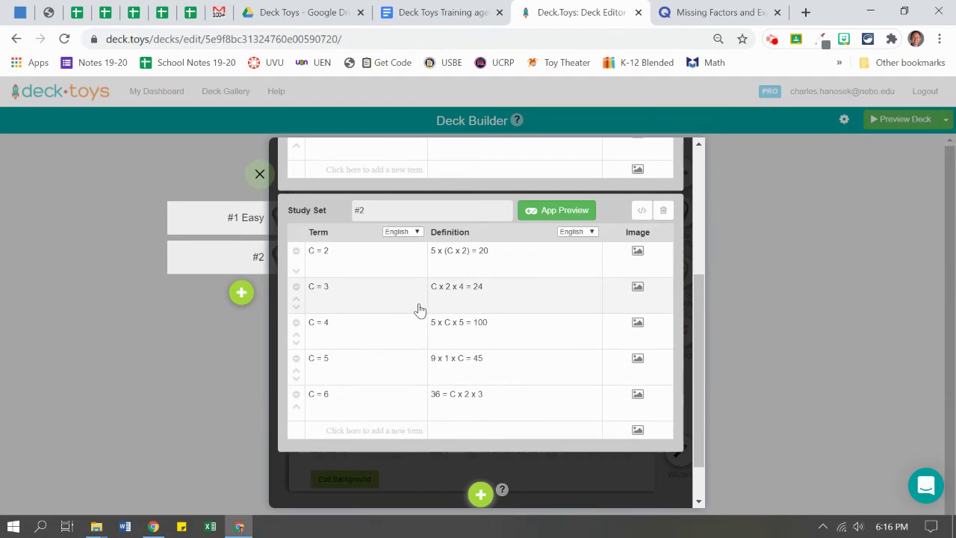
Step: Add a third study set using the import from text, Excel, Sheet option, with the delimiter kept on auto-detect
left_click(480, 495)
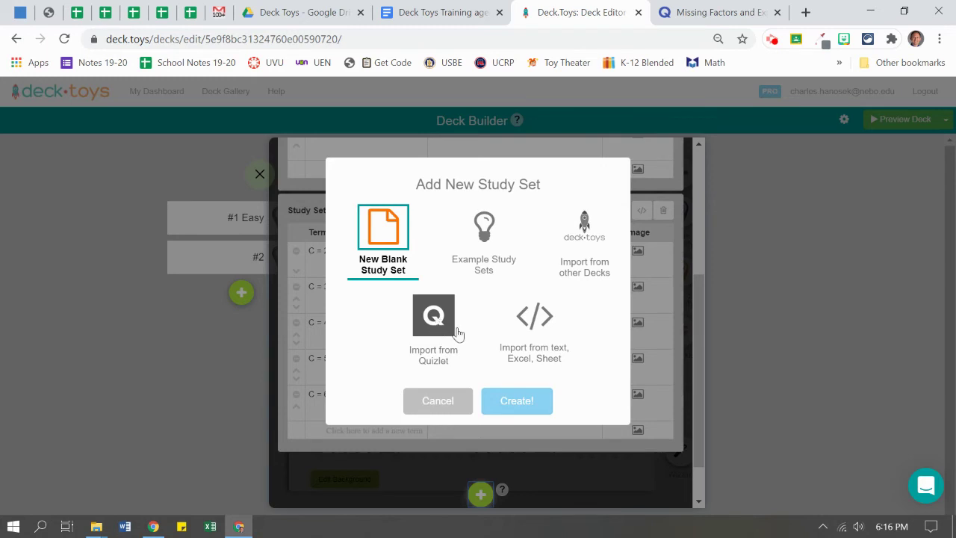
left_click(531, 322)
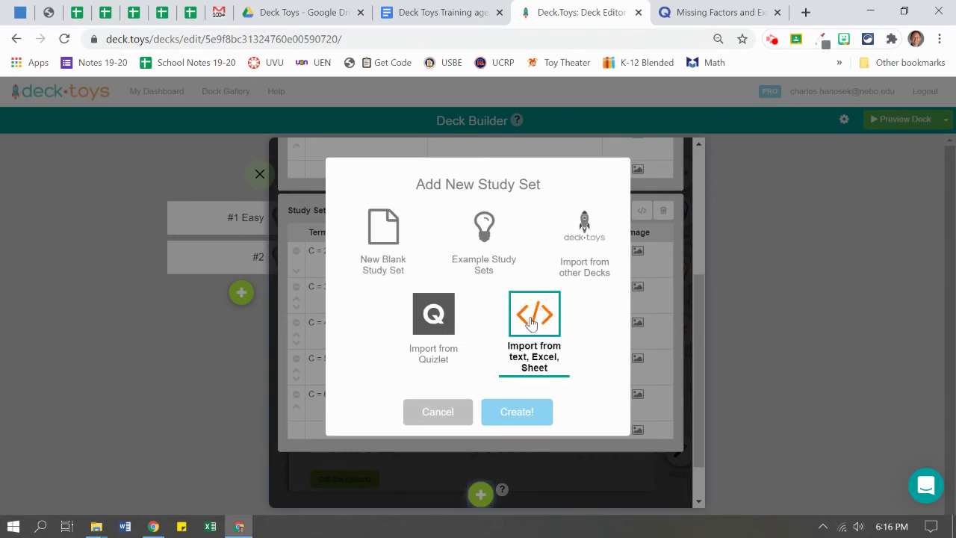
left_click(514, 412)
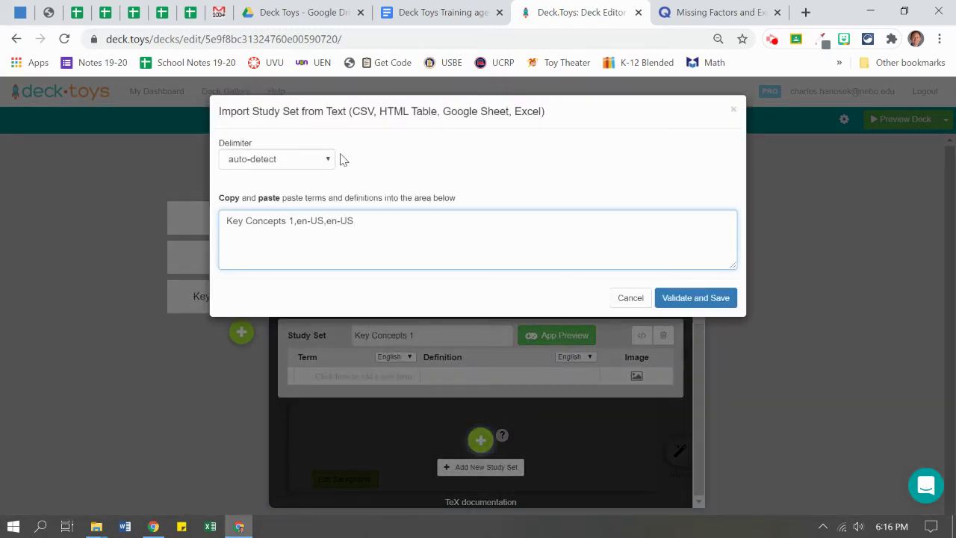
left_click(321, 162)
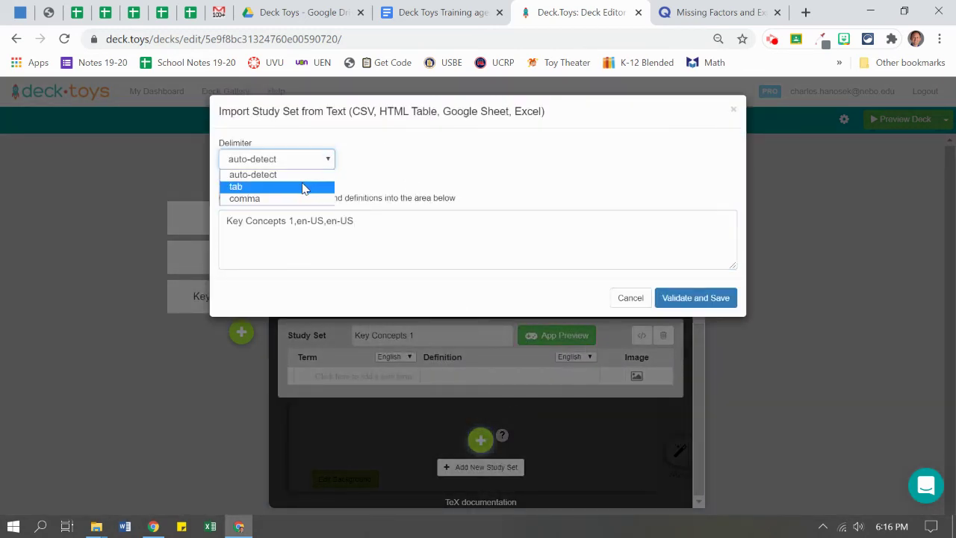
left_click(307, 177)
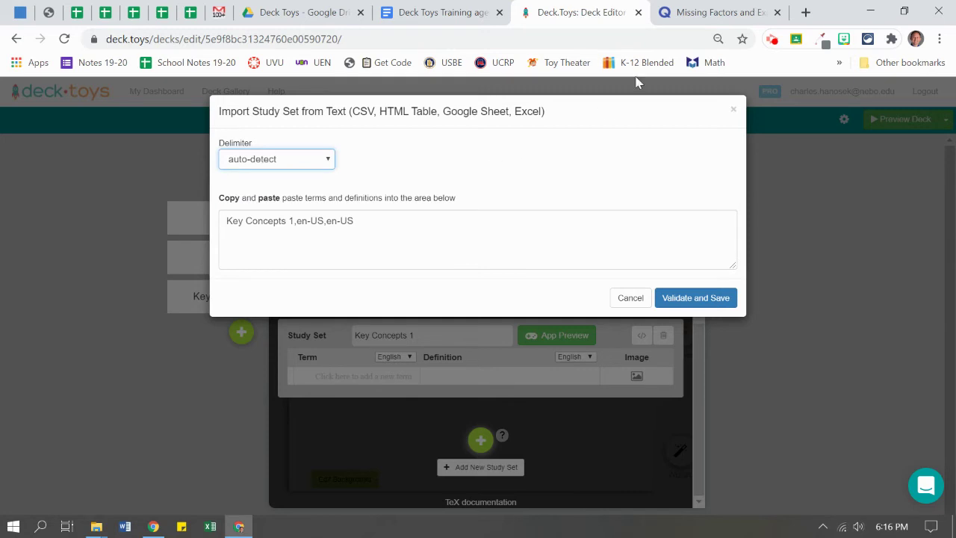
Step: Switch to Quizlet and open the export options of the "Missing Factors and Expressions 3rd Grade" set
left_click(681, 17)
scroll(708, 335, "down", 2)
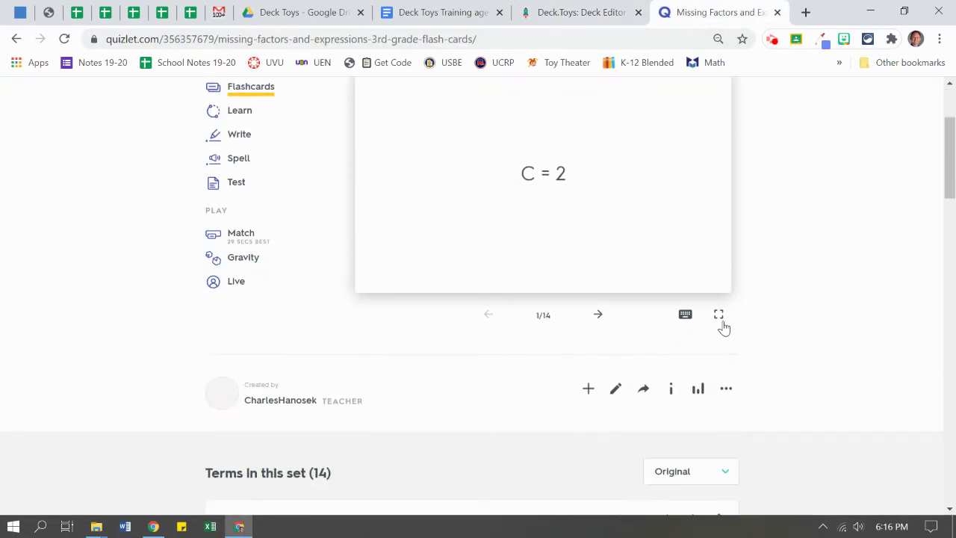
left_click(726, 389)
scroll(725, 369, "down", 2)
left_click(728, 239)
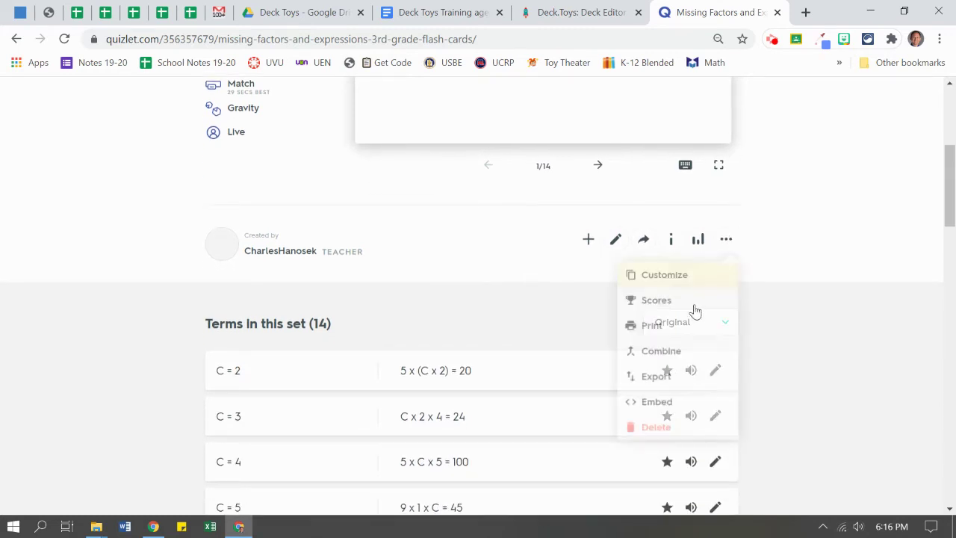
left_click(676, 377)
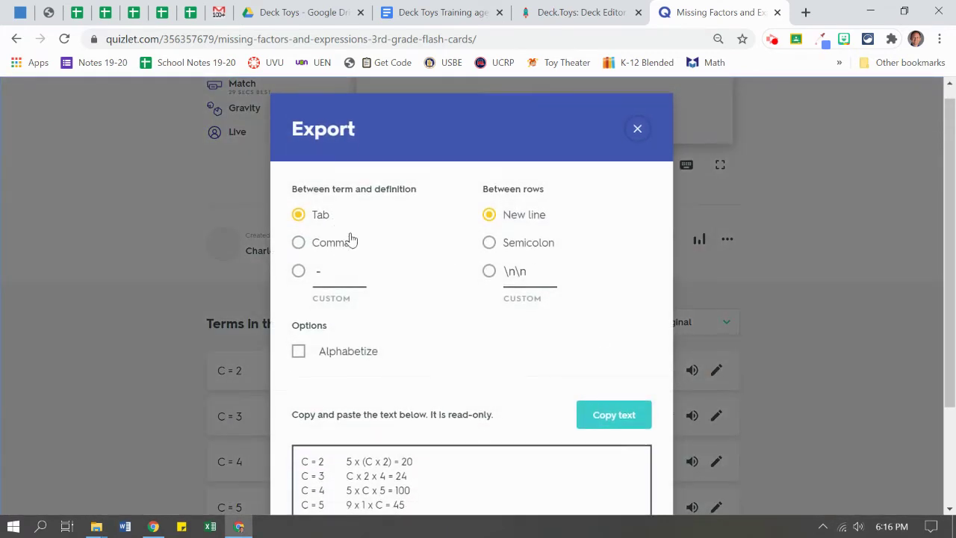
Step: Copy the set's export text with Tab between term and definition and New line between rows
scroll(351, 224, "down", 1)
left_click(338, 185)
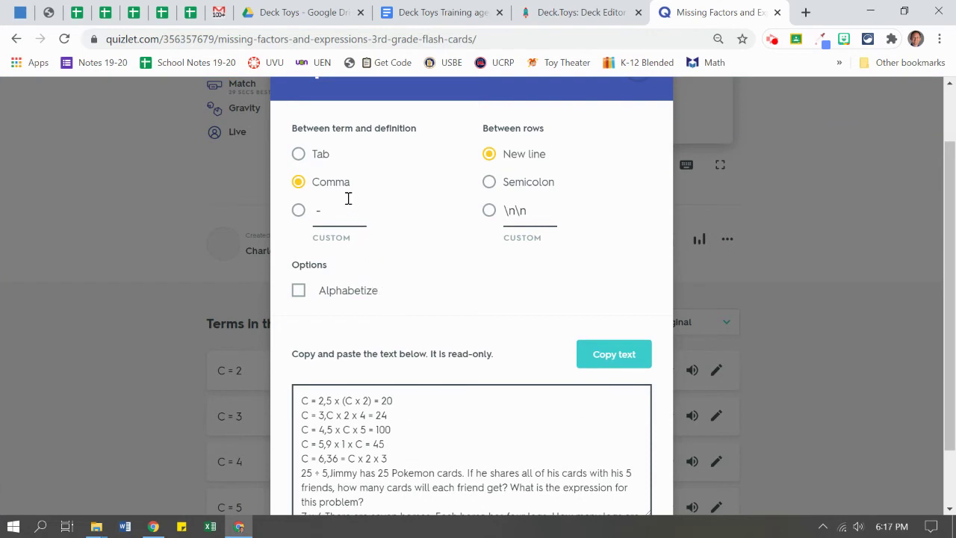
left_click(316, 153)
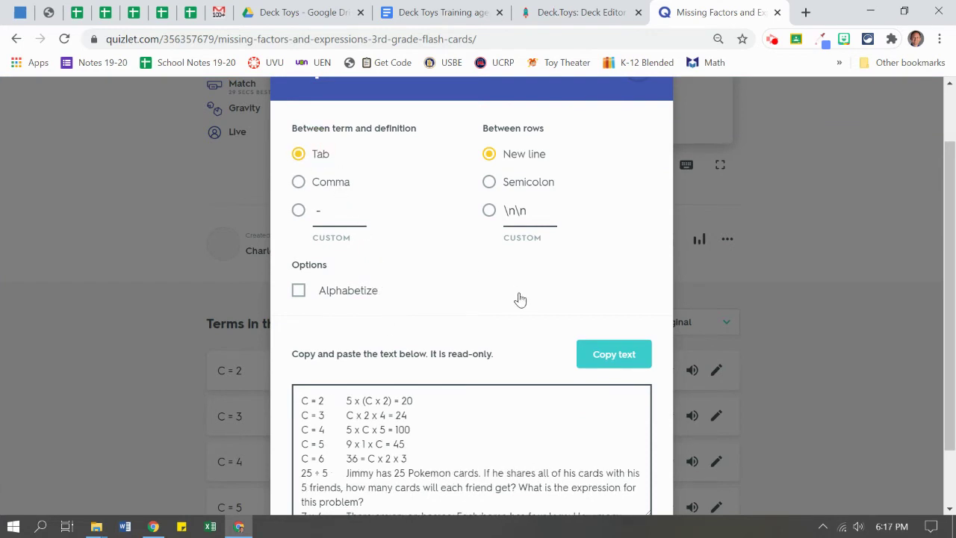
left_click(605, 359)
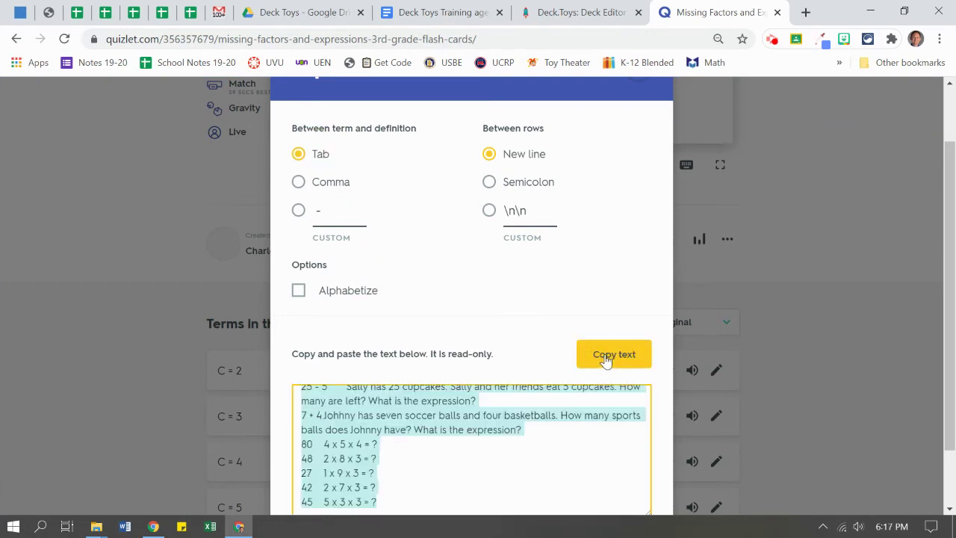
Step: Return to Deck.Toys and replace the default import text with "#3", followed by the copied Quizlet text on the line below
left_click(559, 11)
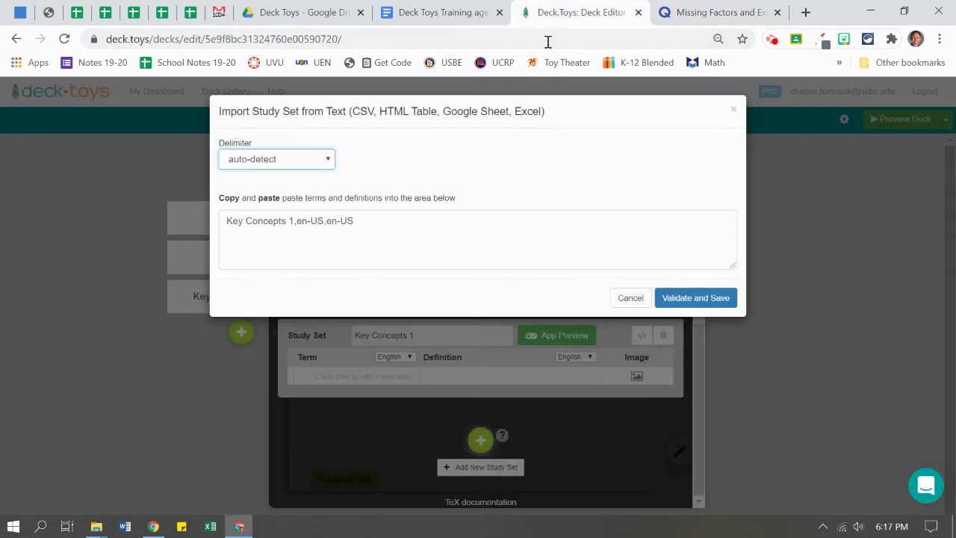
left_click(413, 240)
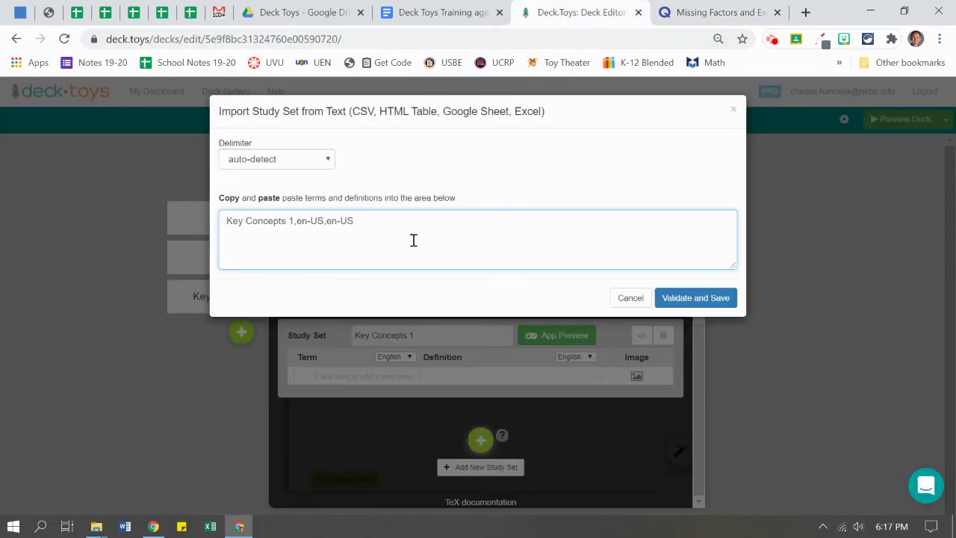
triple_click(333, 221)
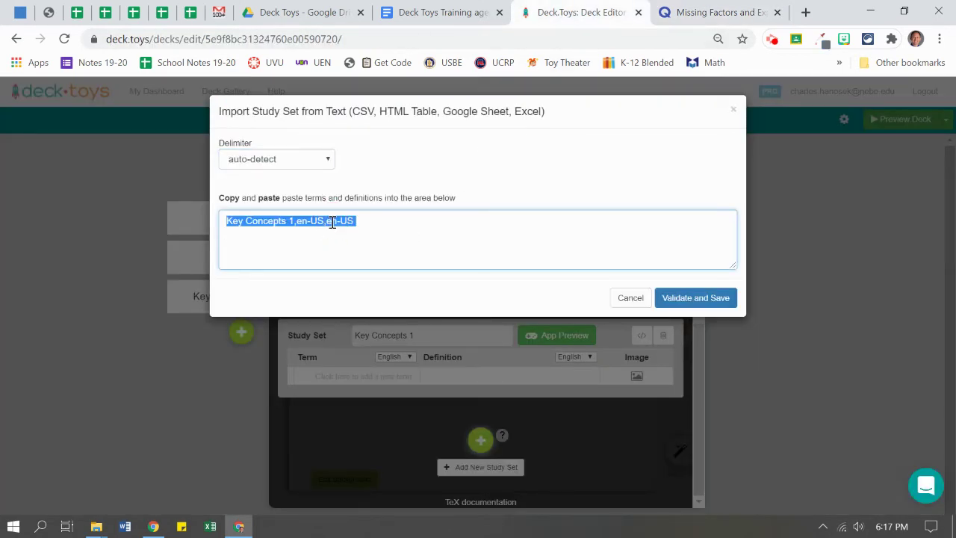
type("#3")
key("ctrl+v")
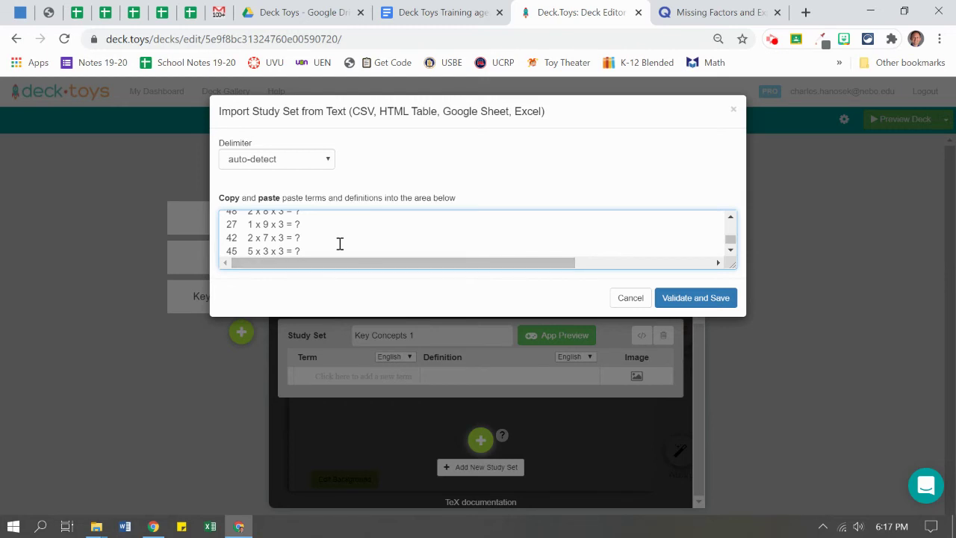
Step: Delete the C = 2 to C = 6 rows from the import text so that 25 ÷ 5 directly follows the "#3" line
scroll(330, 238, "up", 10)
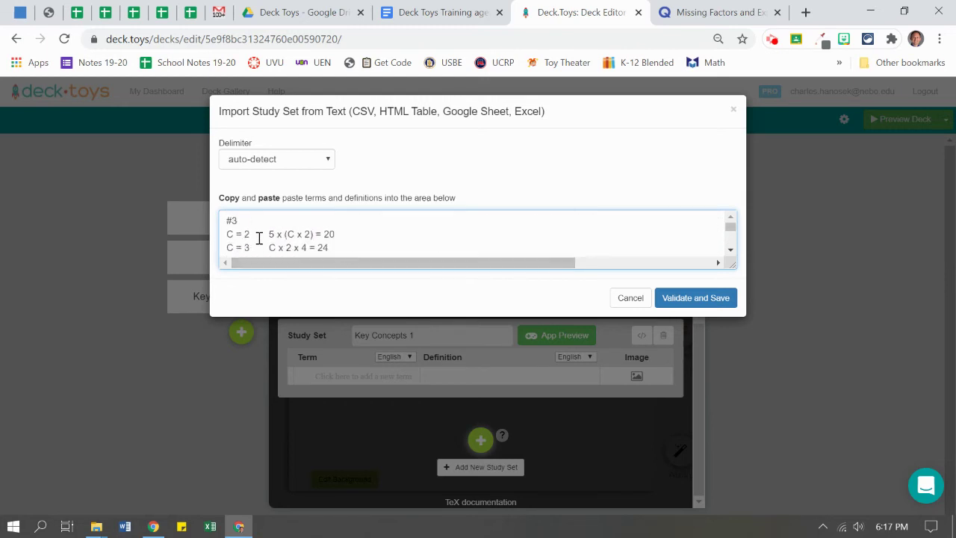
scroll(258, 238, "down", 3)
left_click_drag(332, 216, 222, 235)
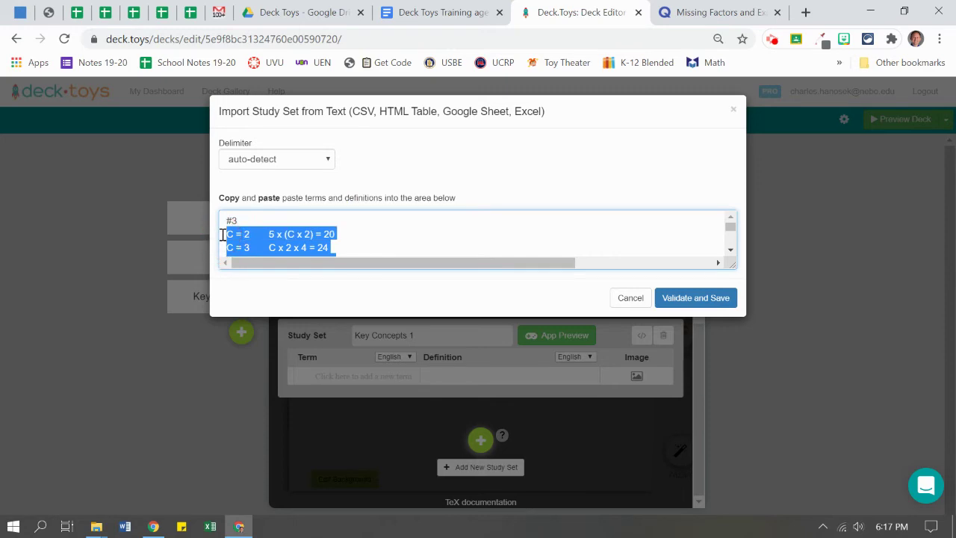
key("BackSpace")
key("Delete")
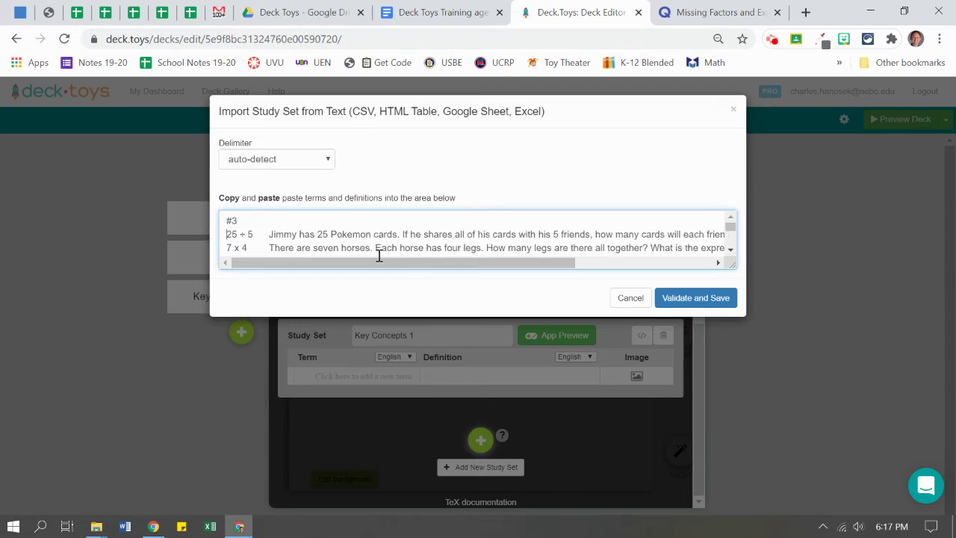
Step: Save the #3 text import and delete the terms 80, 48, 27, 42 and 45 from that study set
left_click(702, 296)
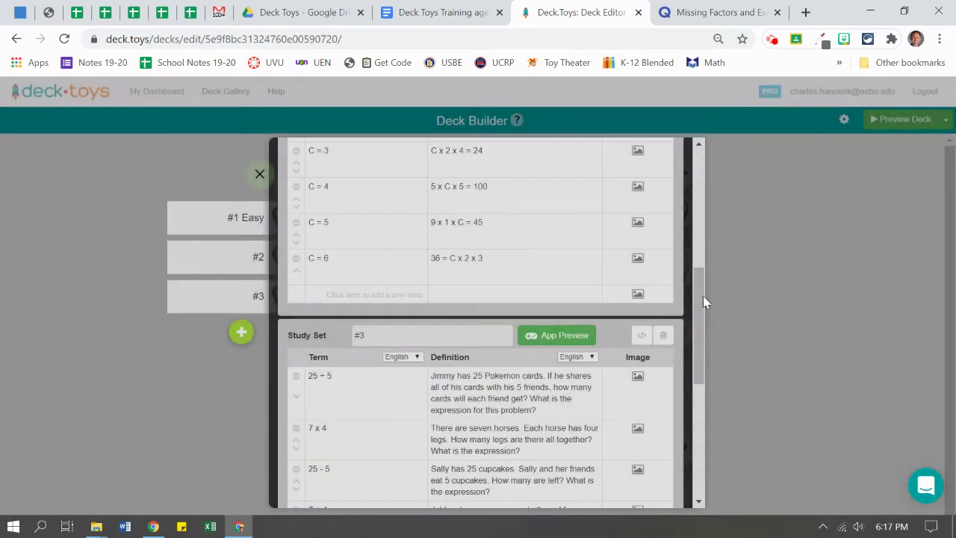
scroll(392, 332, "down", 1)
scroll(422, 348, "down", 2)
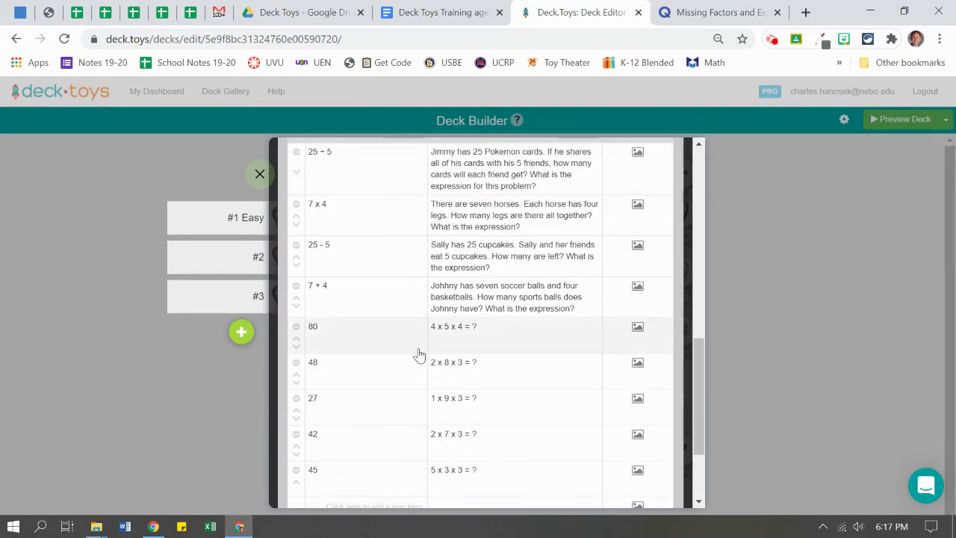
left_click(296, 328)
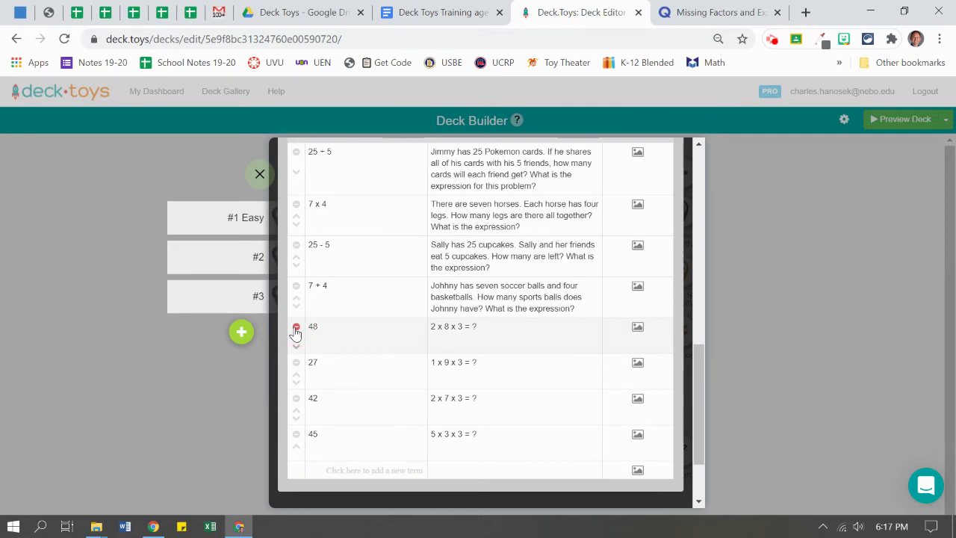
left_click(295, 329)
left_click(296, 329)
left_click(295, 330)
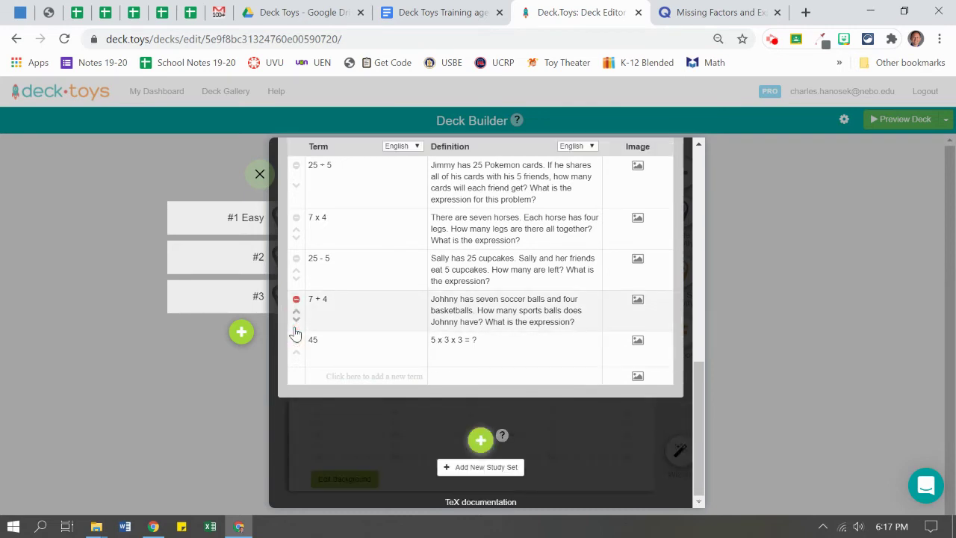
left_click(295, 341)
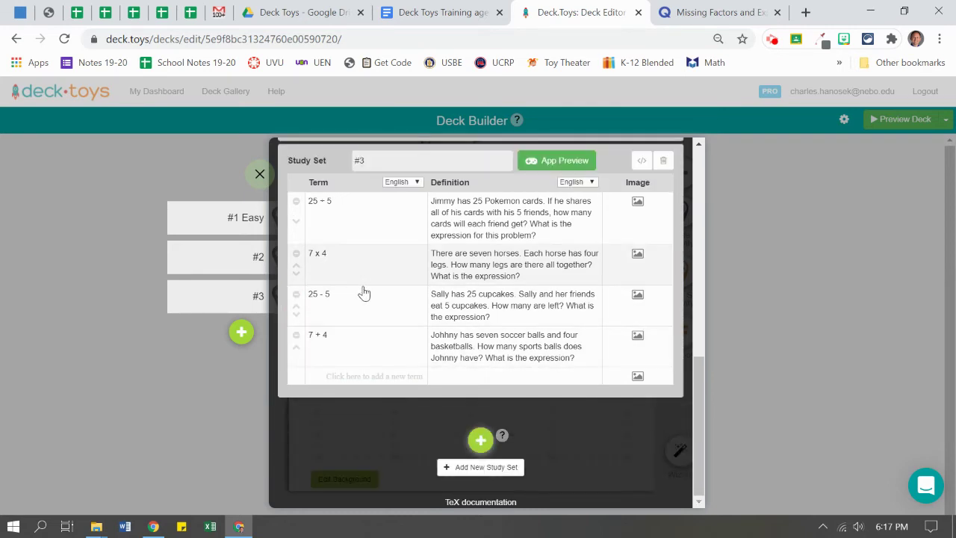
Step: Add another study set by text import, replacing the default text with "#4" followed by the copied Quizlet text
scroll(364, 306, "up", 2)
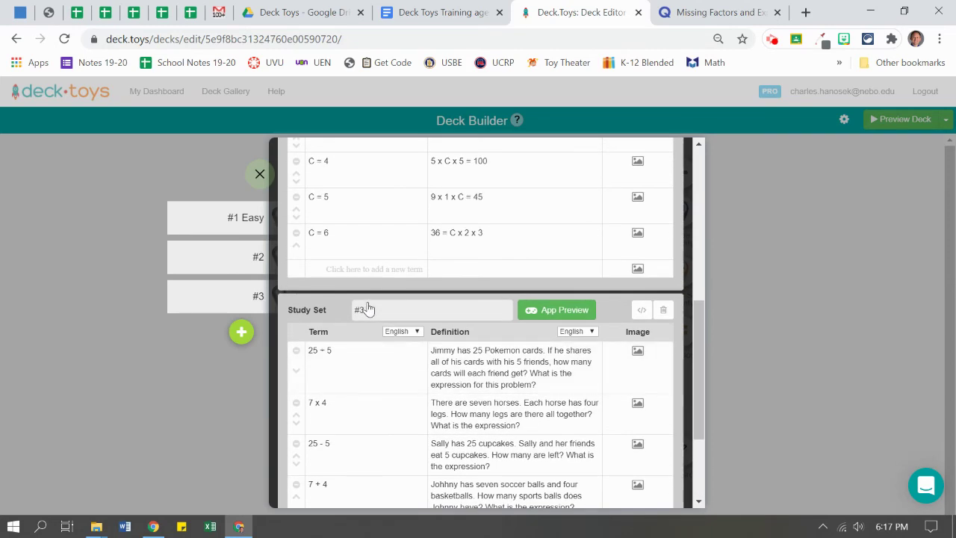
scroll(664, 333, "down", 2)
left_click(480, 438)
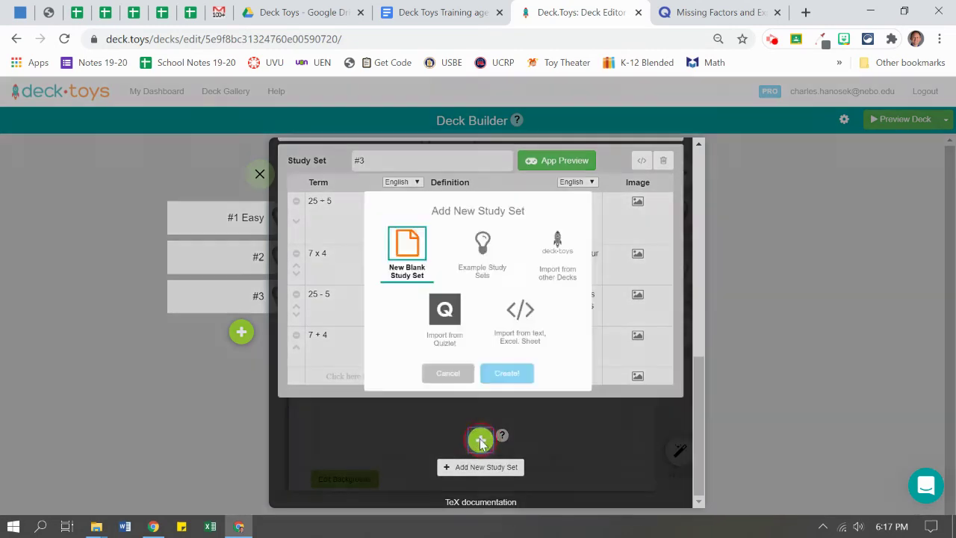
left_click(532, 327)
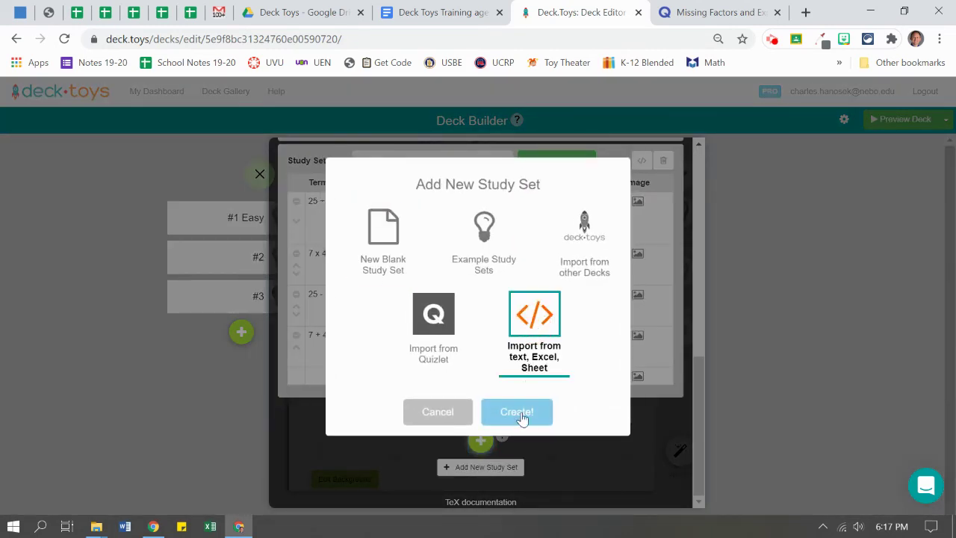
left_click(518, 415)
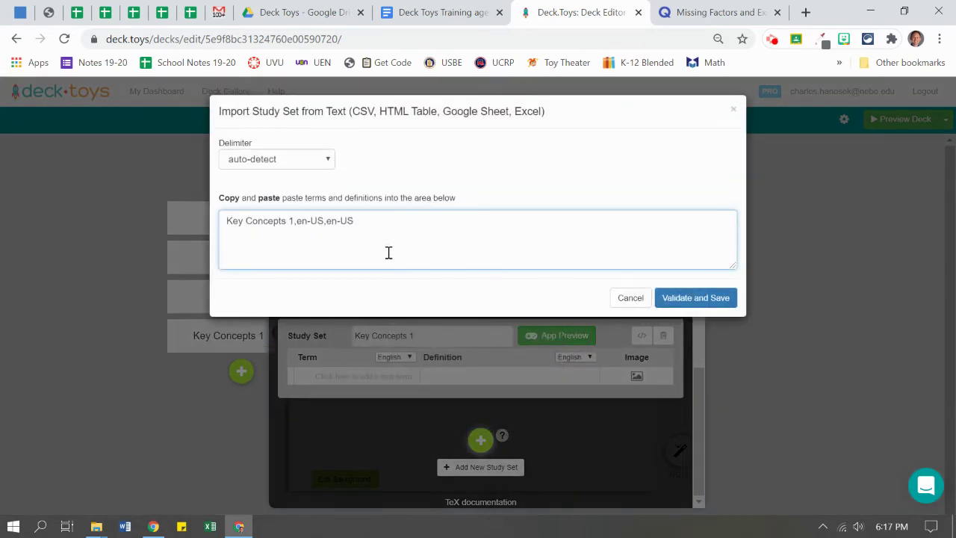
triple_click(350, 227)
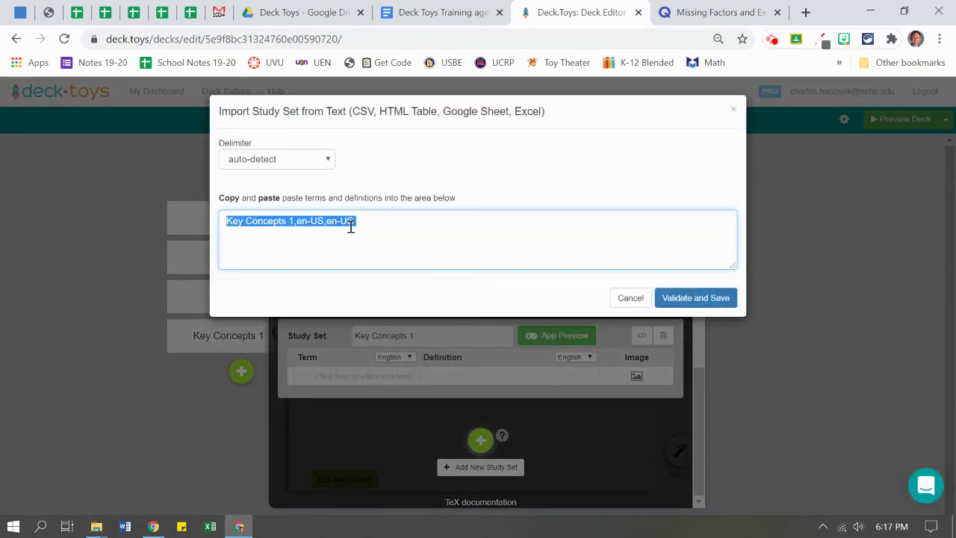
type("#4")
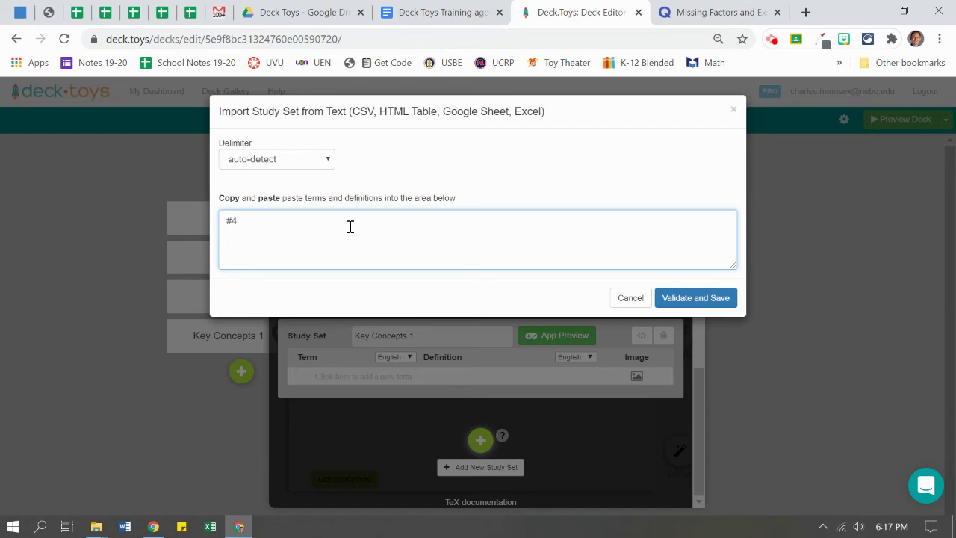
key("ctrl+v")
Step: Delete the rows between "#4" and the 80 row from the import text, then validate and save the set
scroll(305, 242, "up", 3)
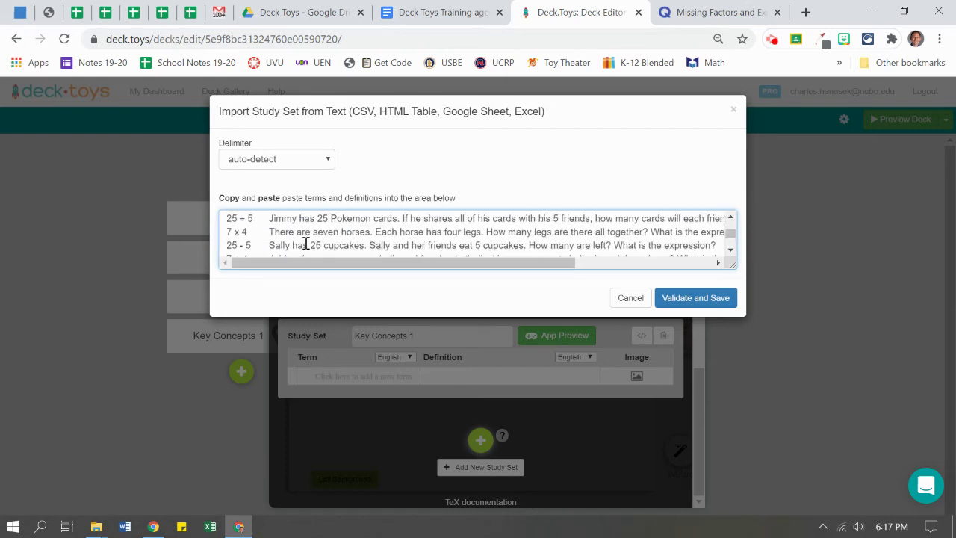
scroll(307, 241, "down", 3)
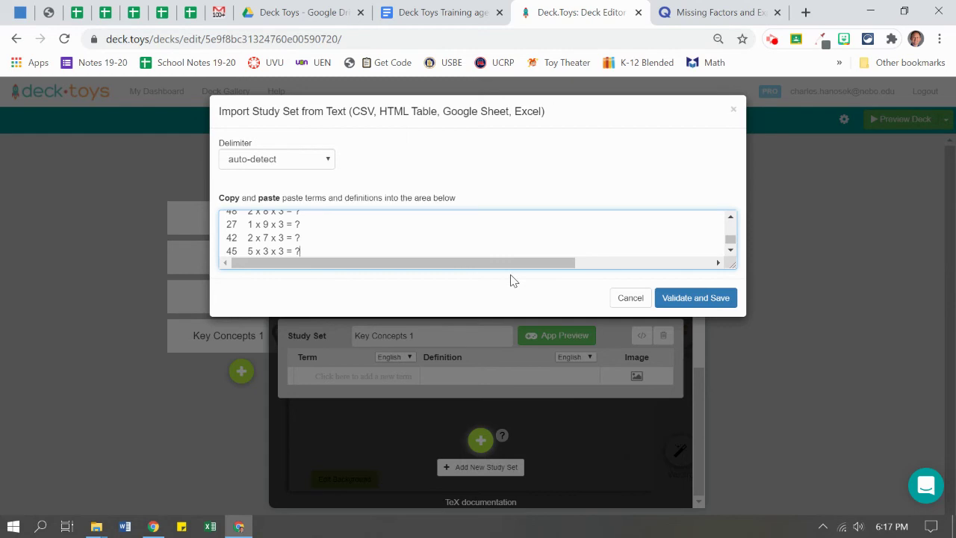
scroll(516, 240, "up", 1)
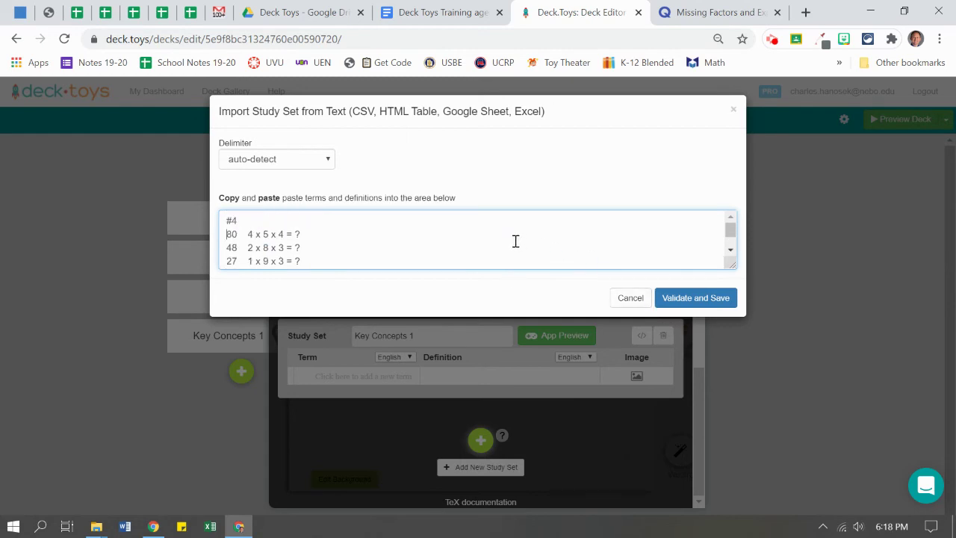
left_click(693, 297)
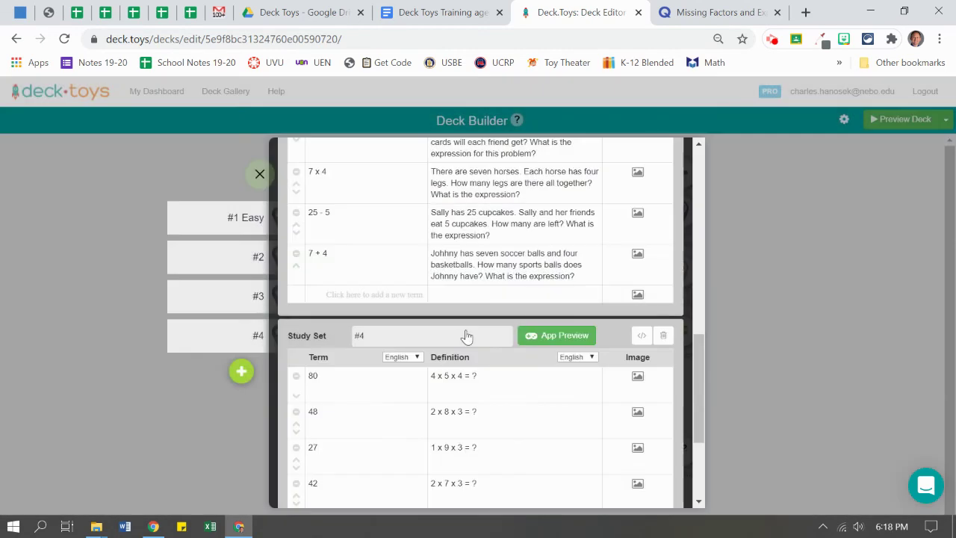
Step: Review the terms and definitions of study sets #1 Easy, #2, #3 and #4
scroll(359, 396, "down", 1)
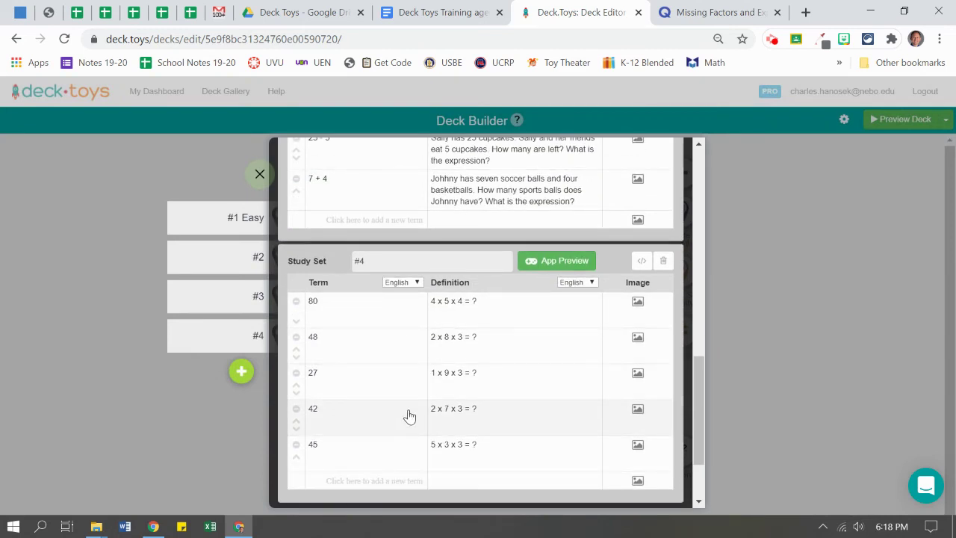
scroll(441, 349, "up", 5)
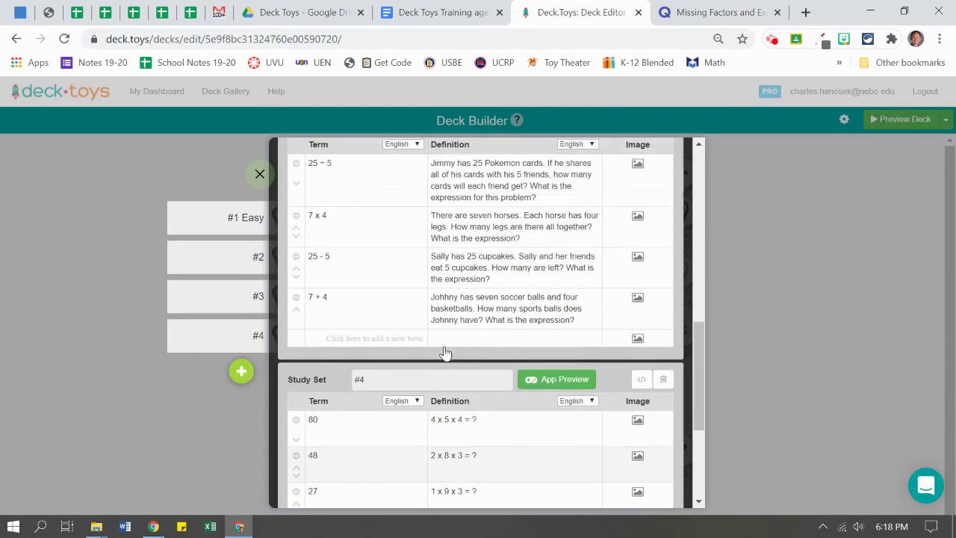
scroll(444, 350, "up", 4)
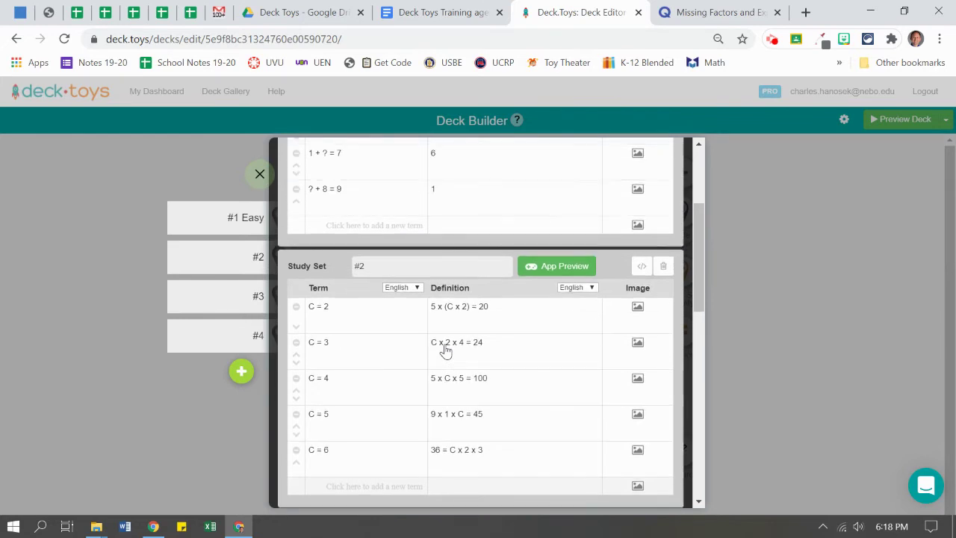
scroll(445, 351, "up", 1)
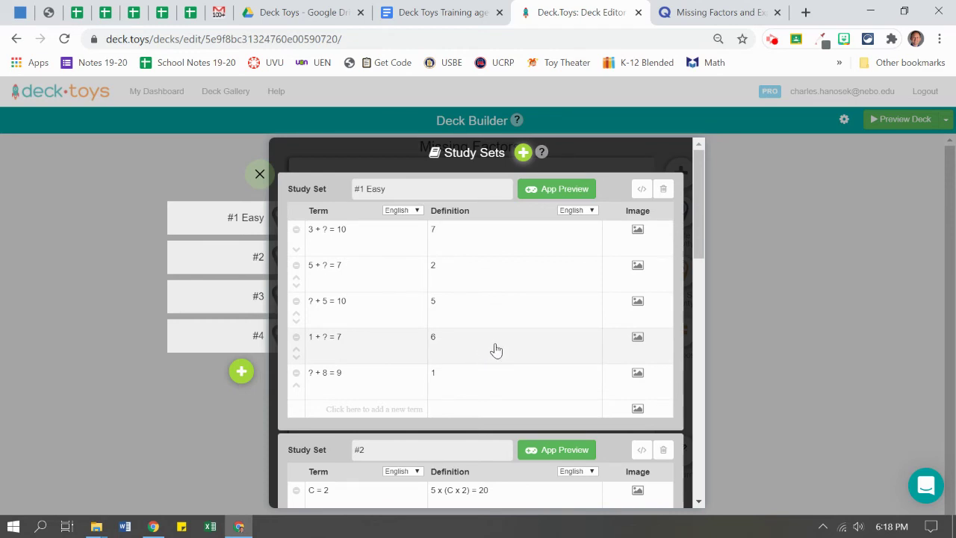
scroll(457, 327, "down", 12)
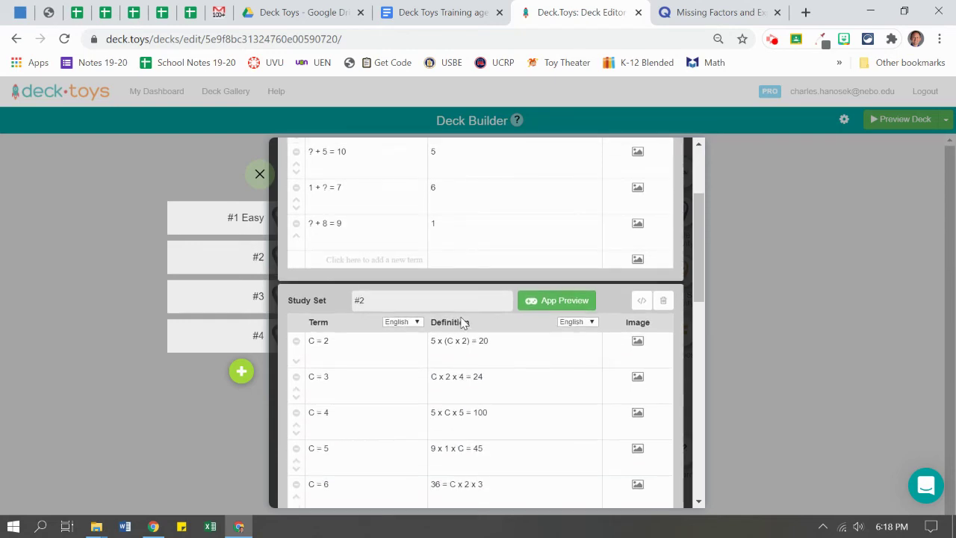
scroll(496, 326, "down", 2)
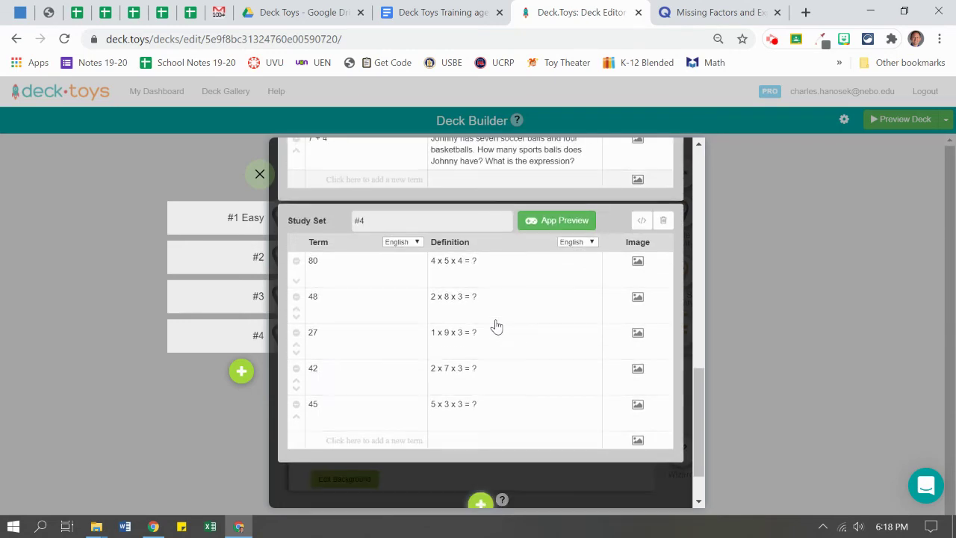
scroll(473, 431, "down", 1)
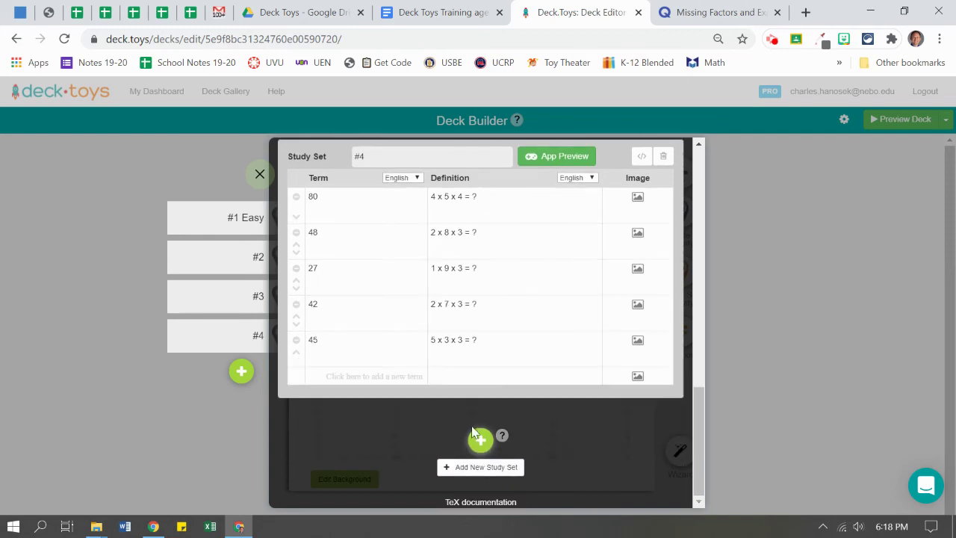
Step: Create a new blank study set and enter "Other" as its name
left_click(480, 440)
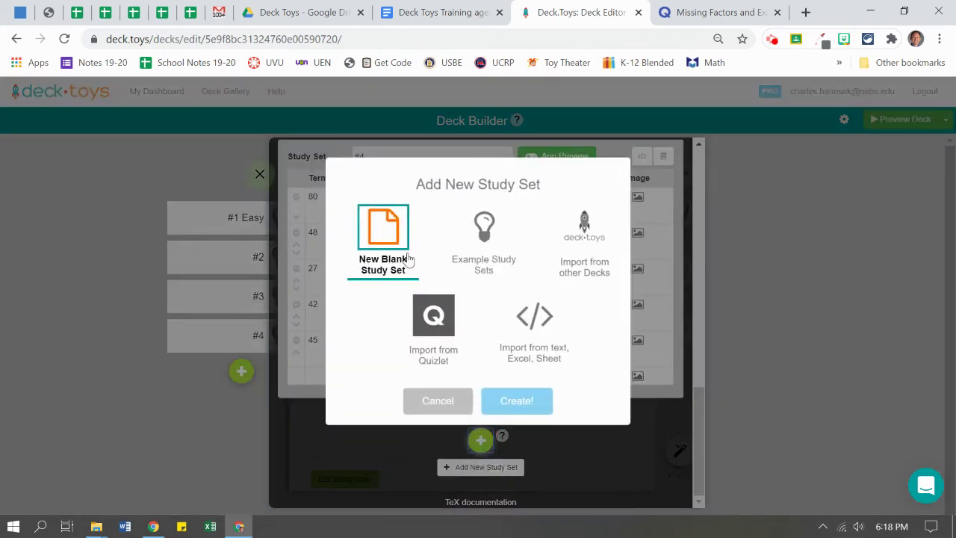
left_click(516, 400)
left_click(409, 337)
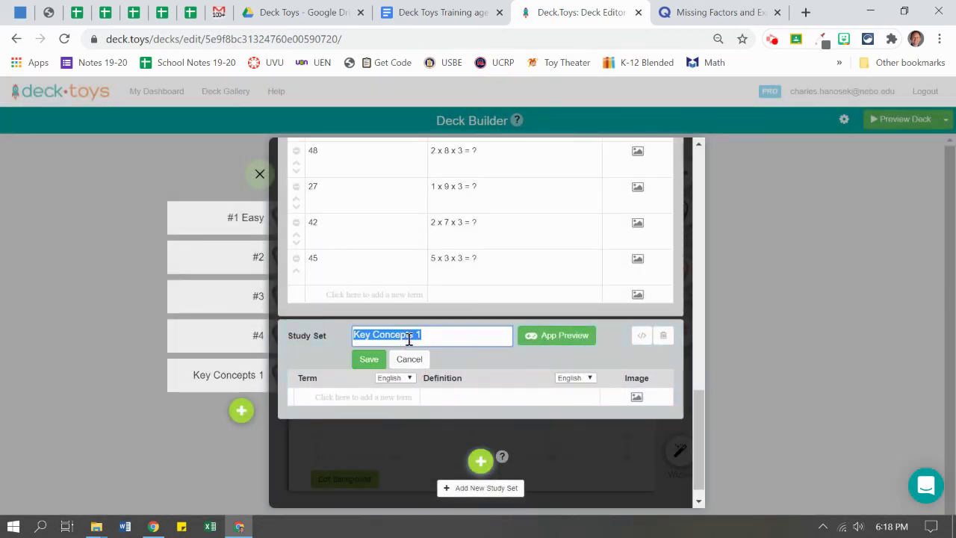
type("Other")
Step: Add the term "ball" to the Other set and give it the soccer ball picture from the Pixabay results
left_click(393, 401)
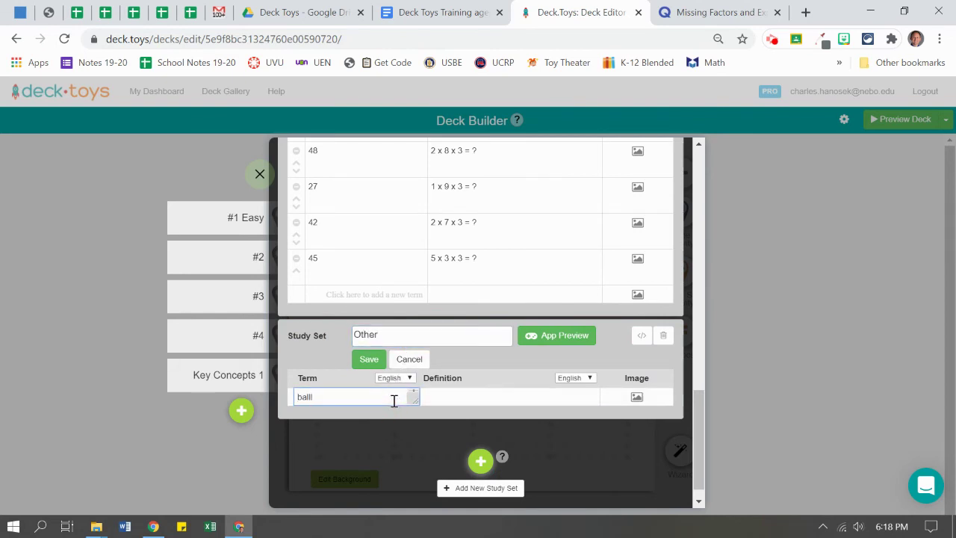
left_click(636, 397)
left_click(636, 399)
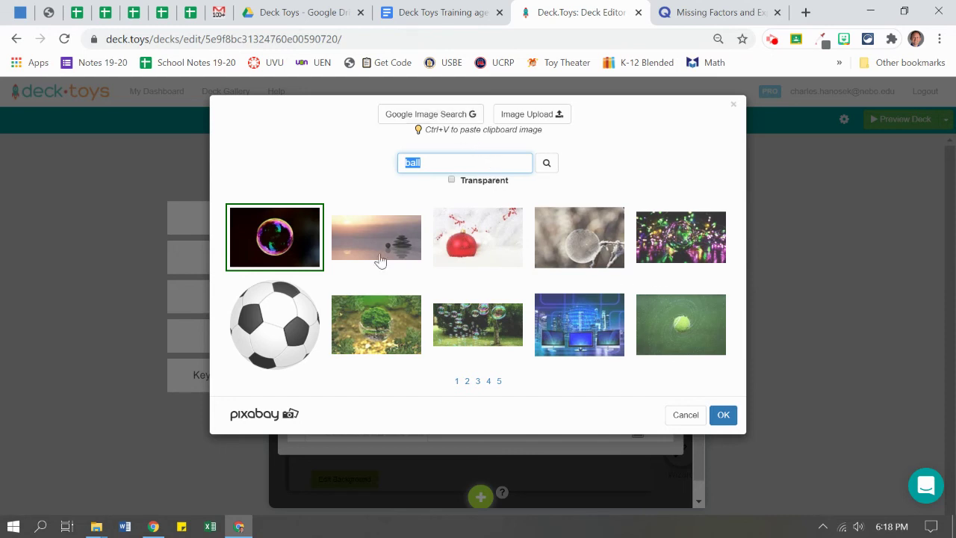
left_click(272, 330)
left_click(722, 415)
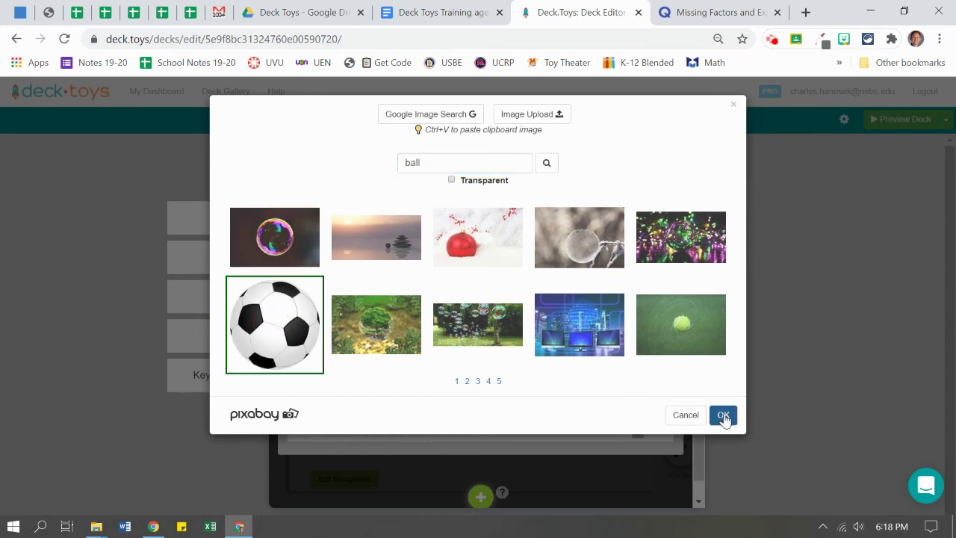
Step: Add "basketball" as the second term and rename the first term to "soccer ball"
left_click(366, 375)
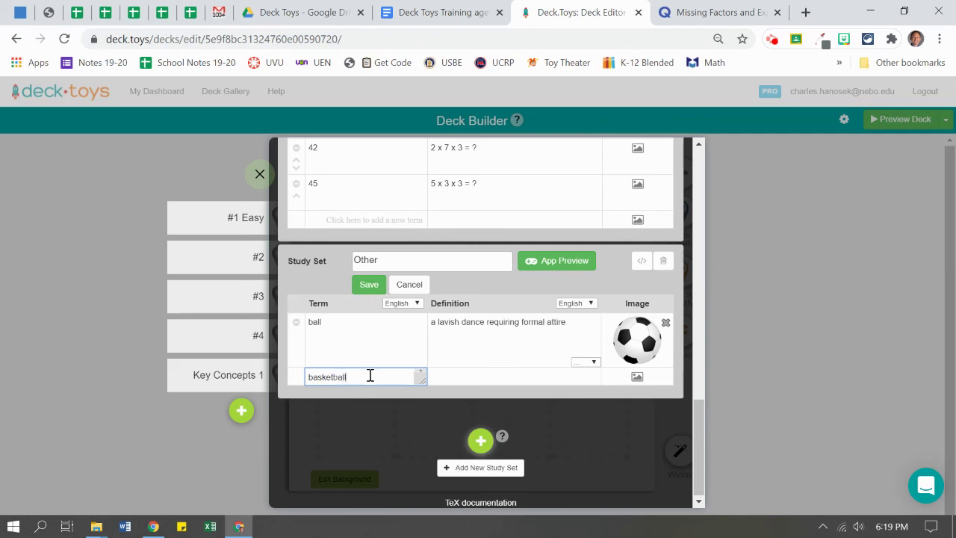
left_click(362, 344)
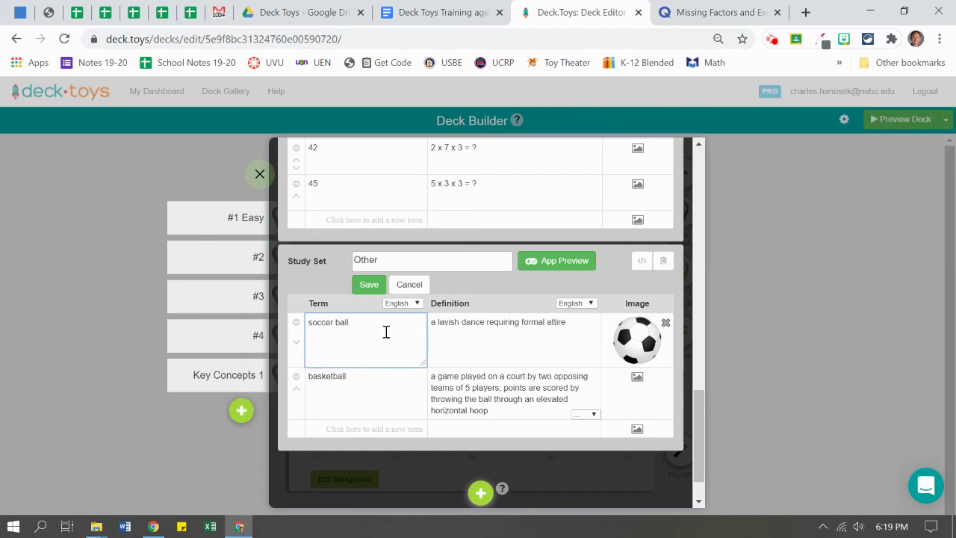
Step: Clear the definitions of the soccer ball and basketball terms
left_click(519, 333)
key("BackSpace")
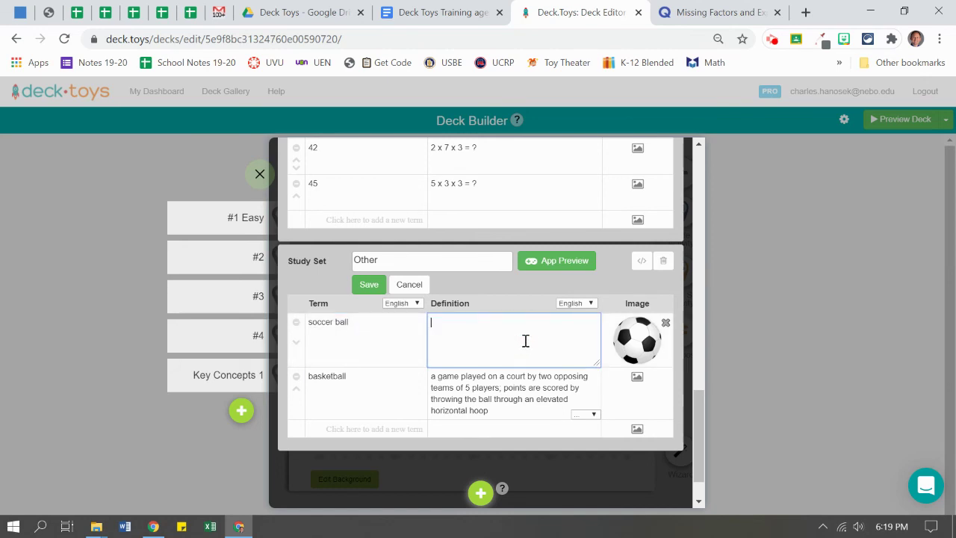
left_click(508, 395)
key("BackSpace")
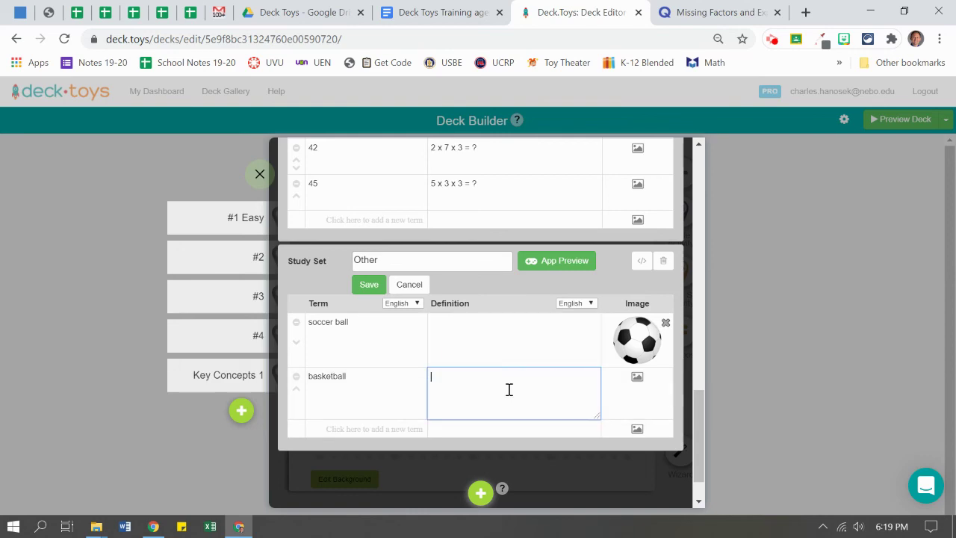
Step: Give the basketball term the plain orange basketball vector image from a Google image search
left_click(636, 379)
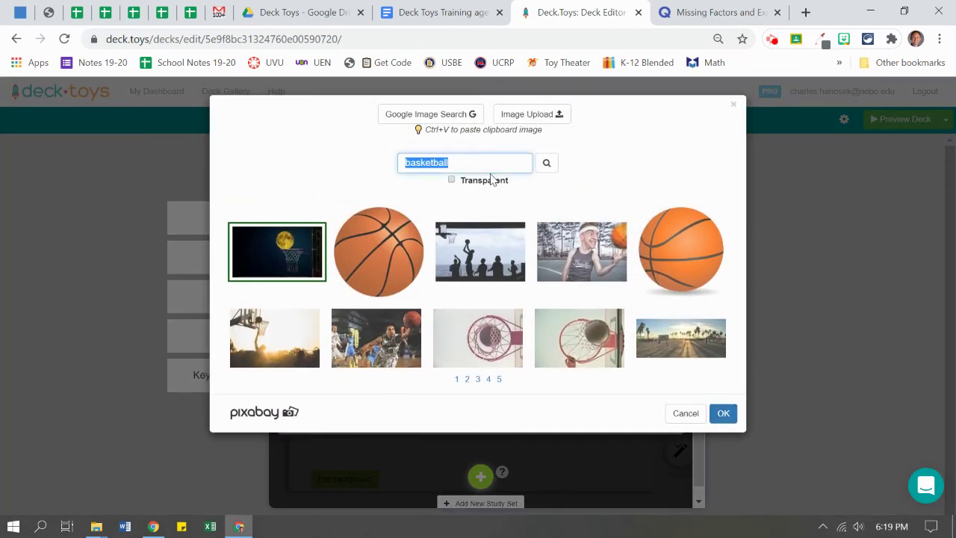
left_click(422, 115)
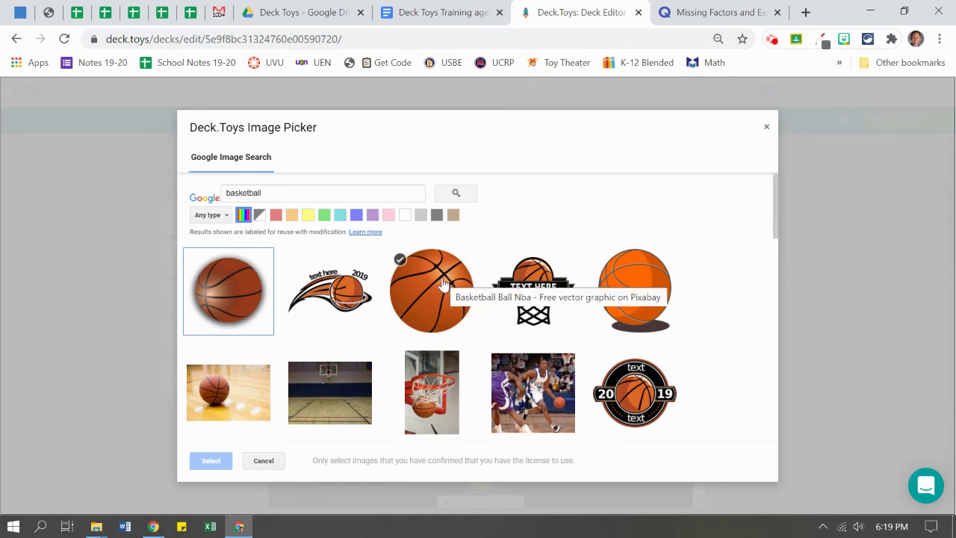
left_click(448, 280)
left_click(212, 461)
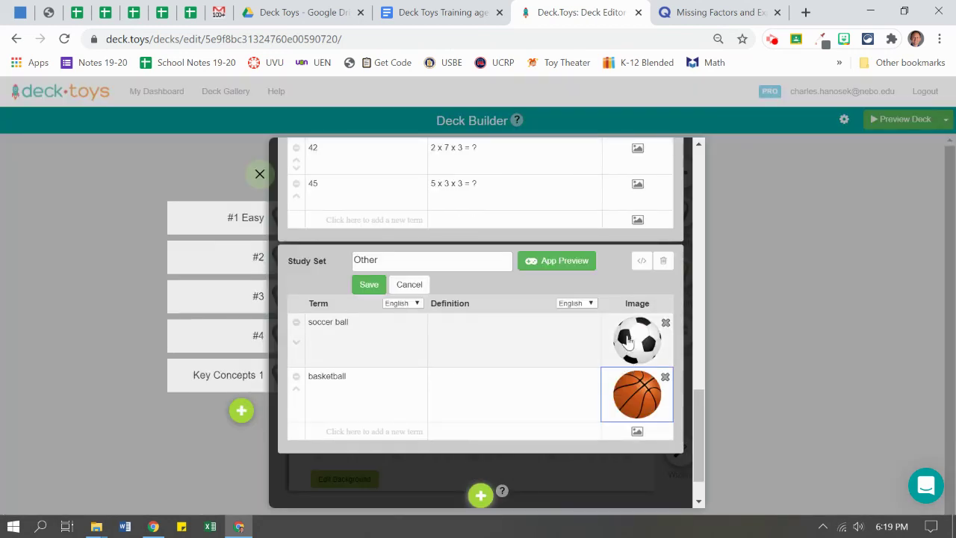
Step: Save the study set name "Other" and close the study set editor to return to the deck map
left_click(637, 430)
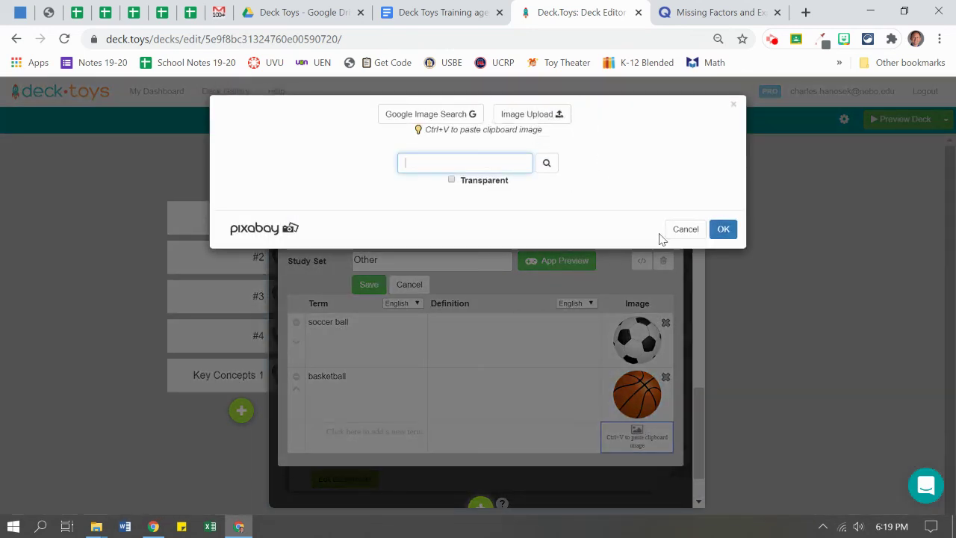
left_click(683, 229)
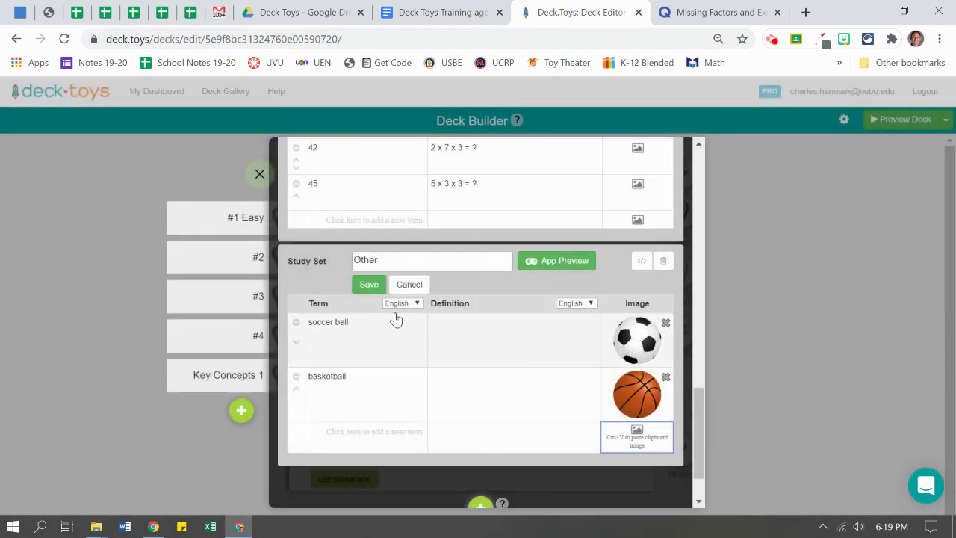
left_click(369, 286)
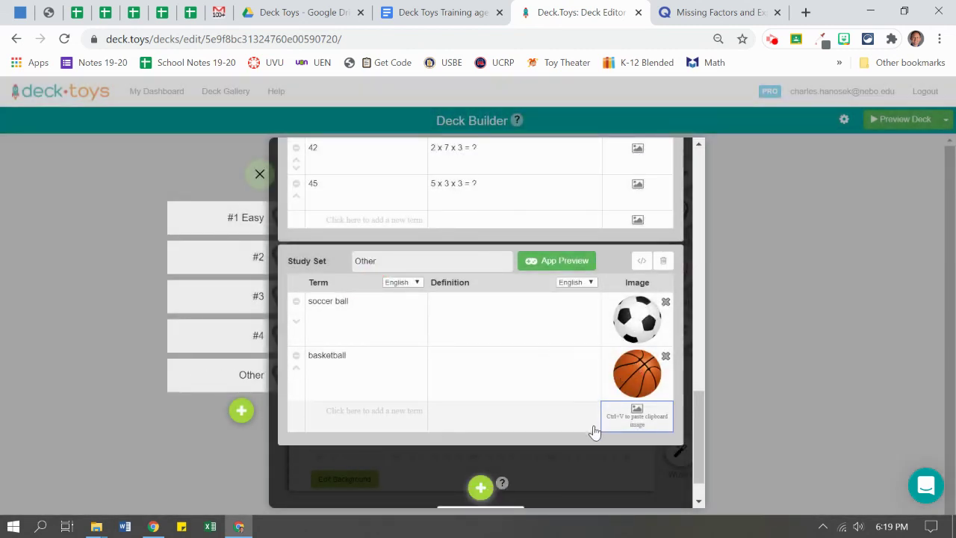
left_click(259, 174)
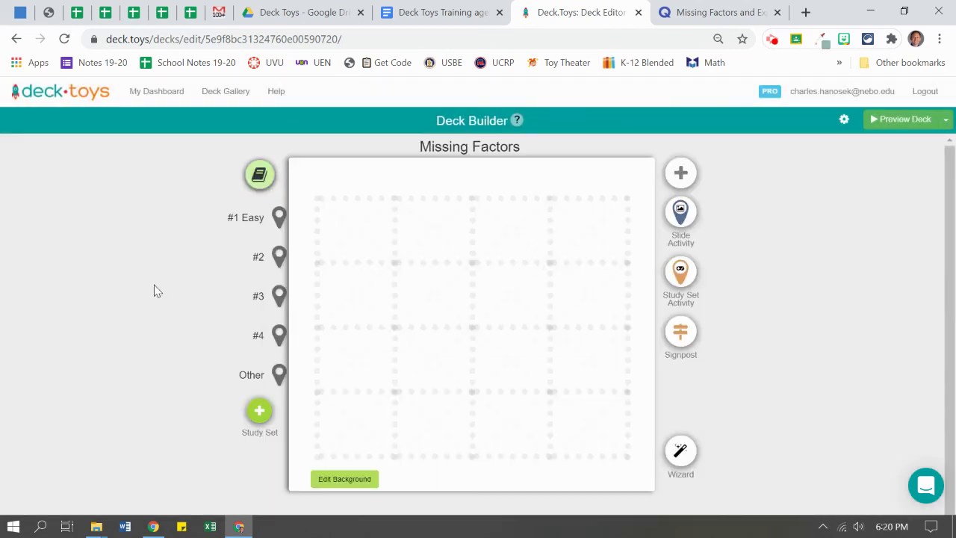